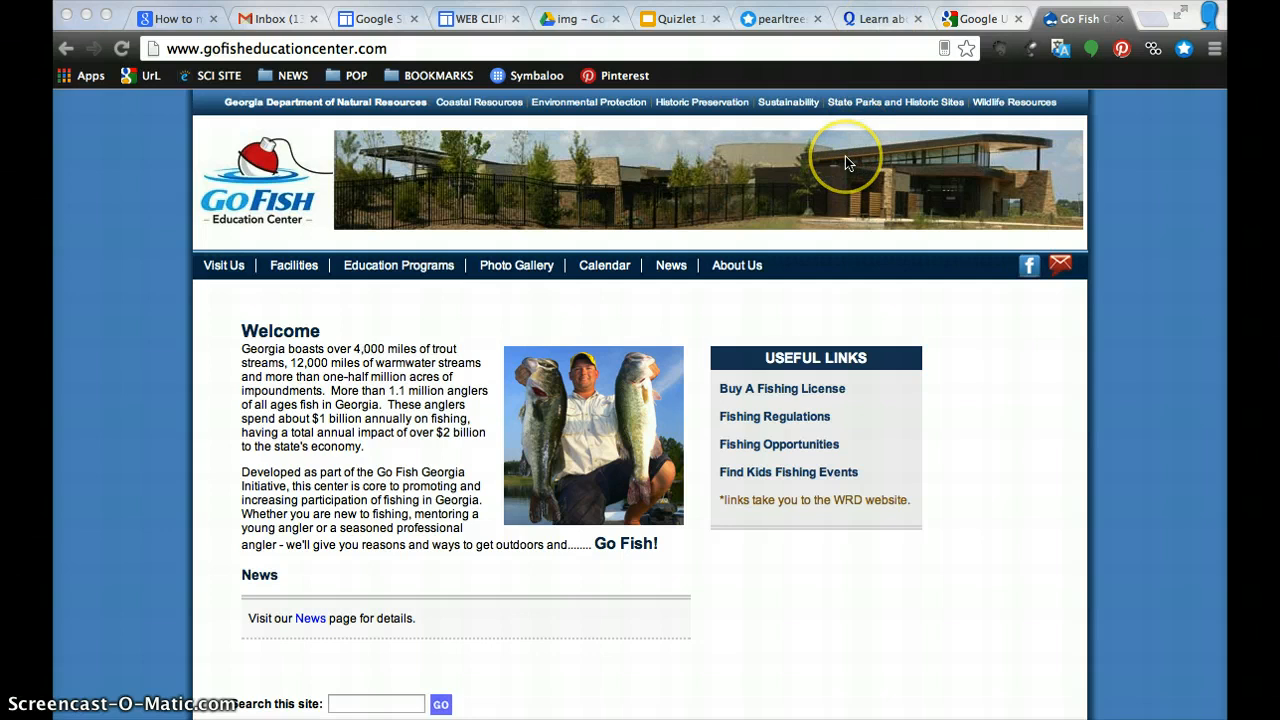
# Step: Open the Evernote web clipper for the Go Fish Education Center page
pyautogui.click(1002, 55)
pyautogui.click(1003, 56)
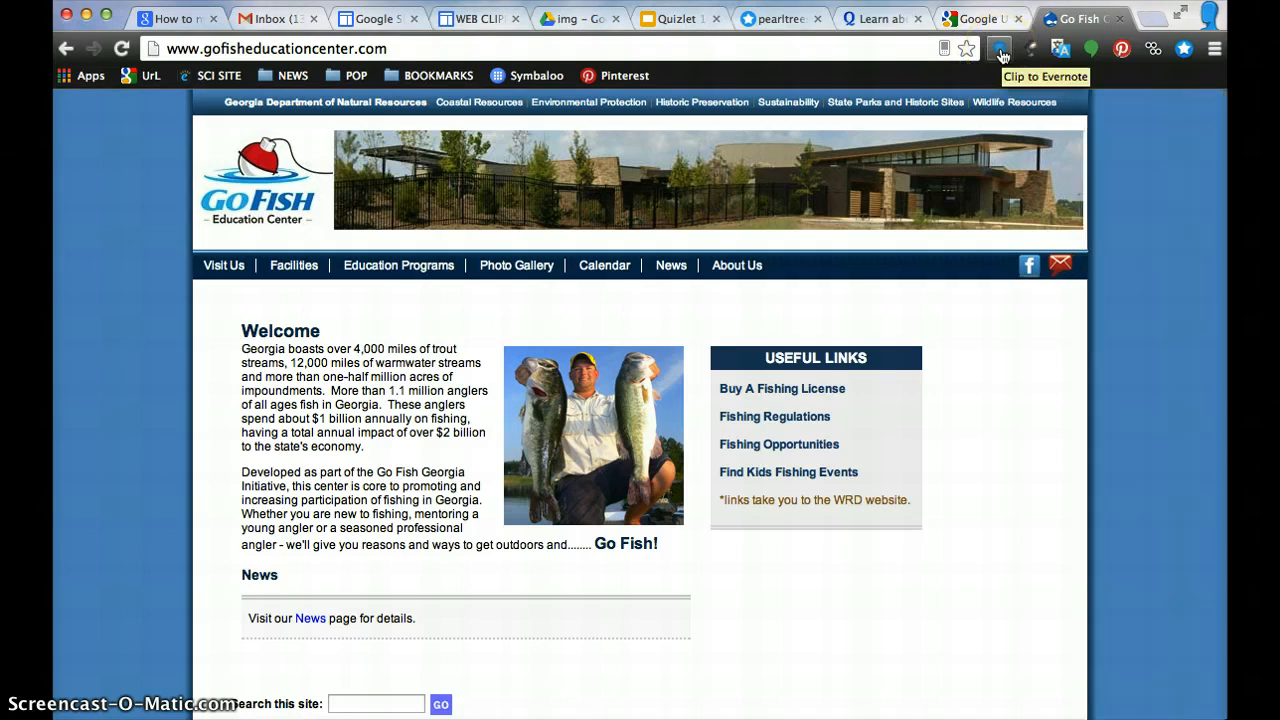
pyautogui.click(1002, 55)
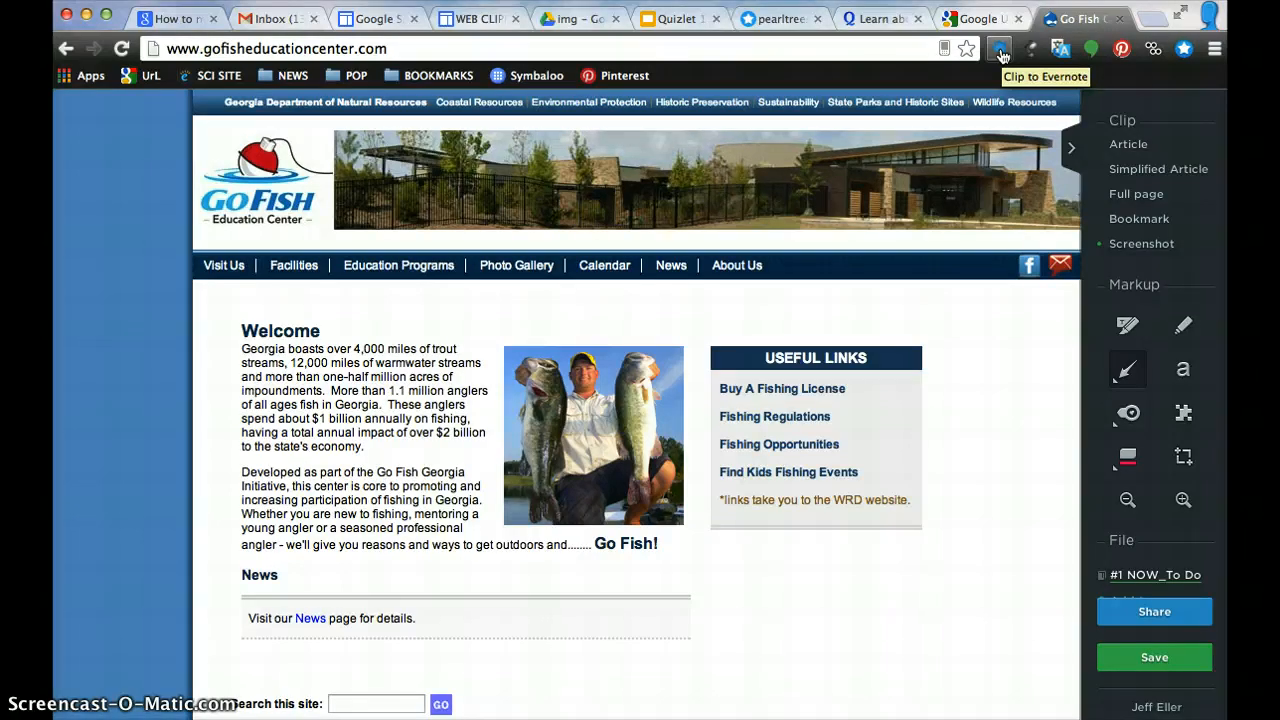
# Step: Preview the page in the Article and Simplified Article clip formats
pyautogui.click(1126, 146)
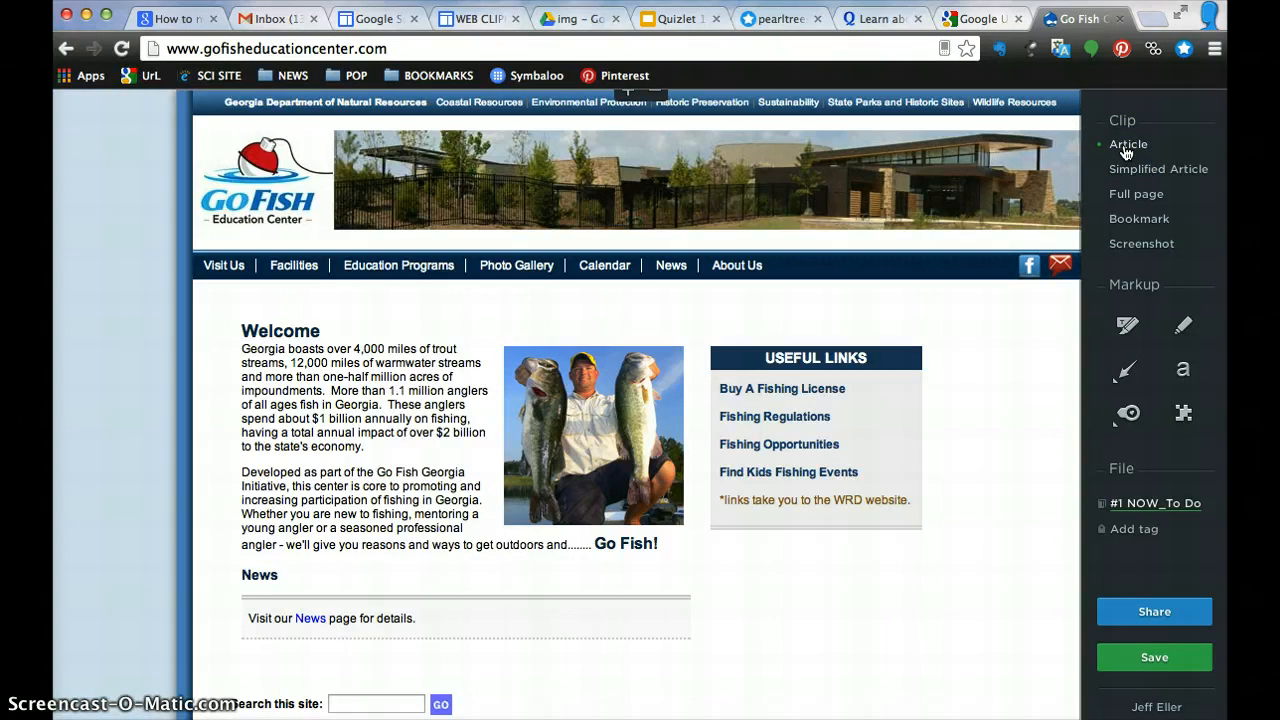
pyautogui.click(1130, 168)
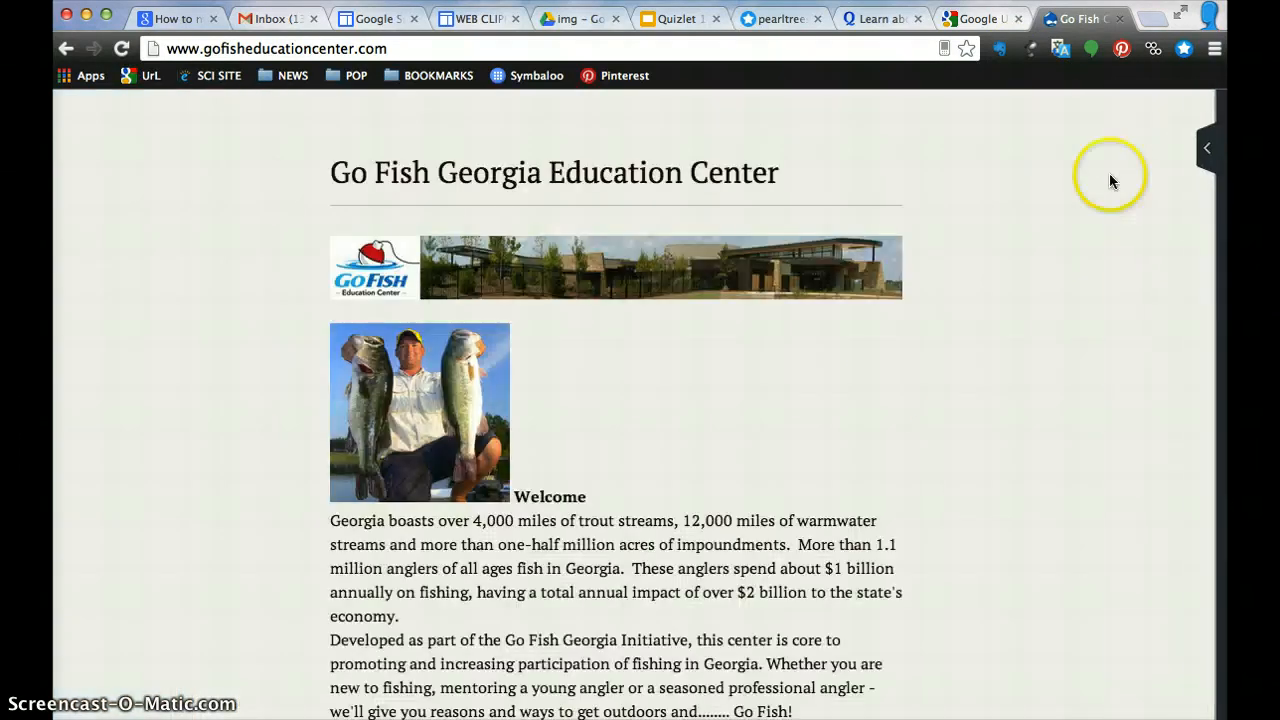
pyautogui.scroll(-3, 885, 391)
pyautogui.scroll(3, 885, 391)
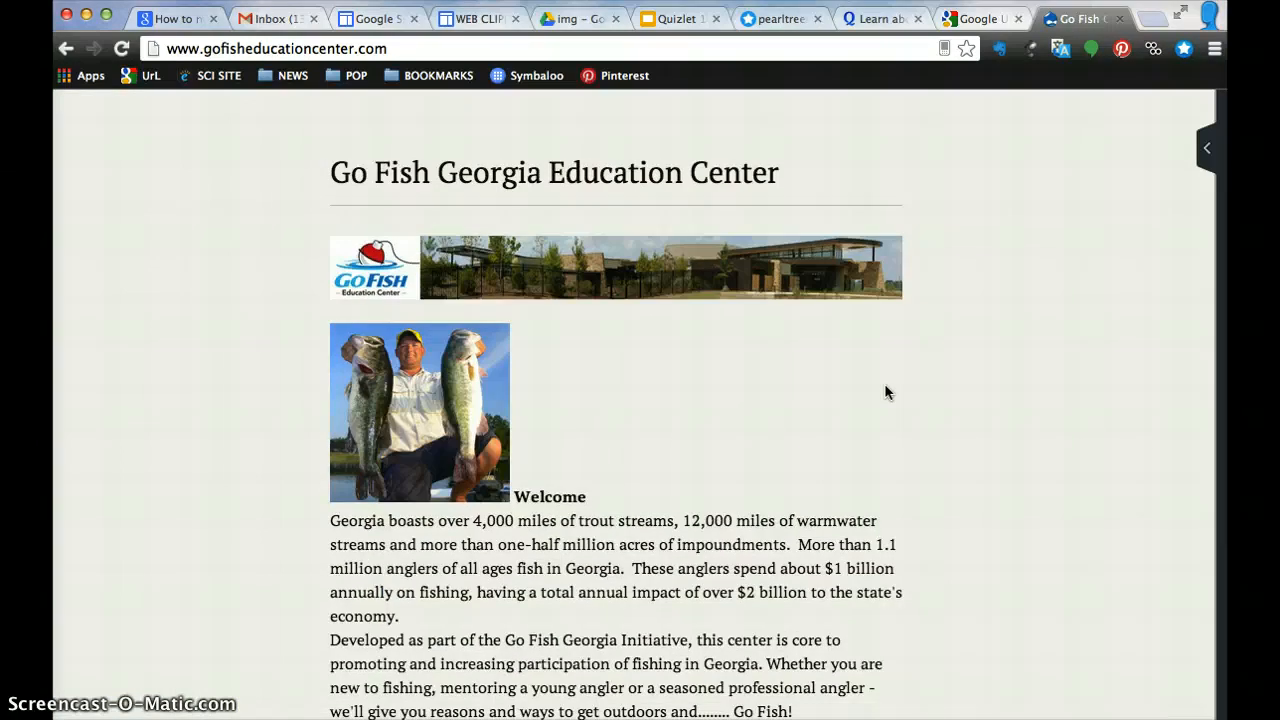
# Step: Bring back the clipping options and preview the Full page and Bookmark clip formats
pyautogui.click(1001, 50)
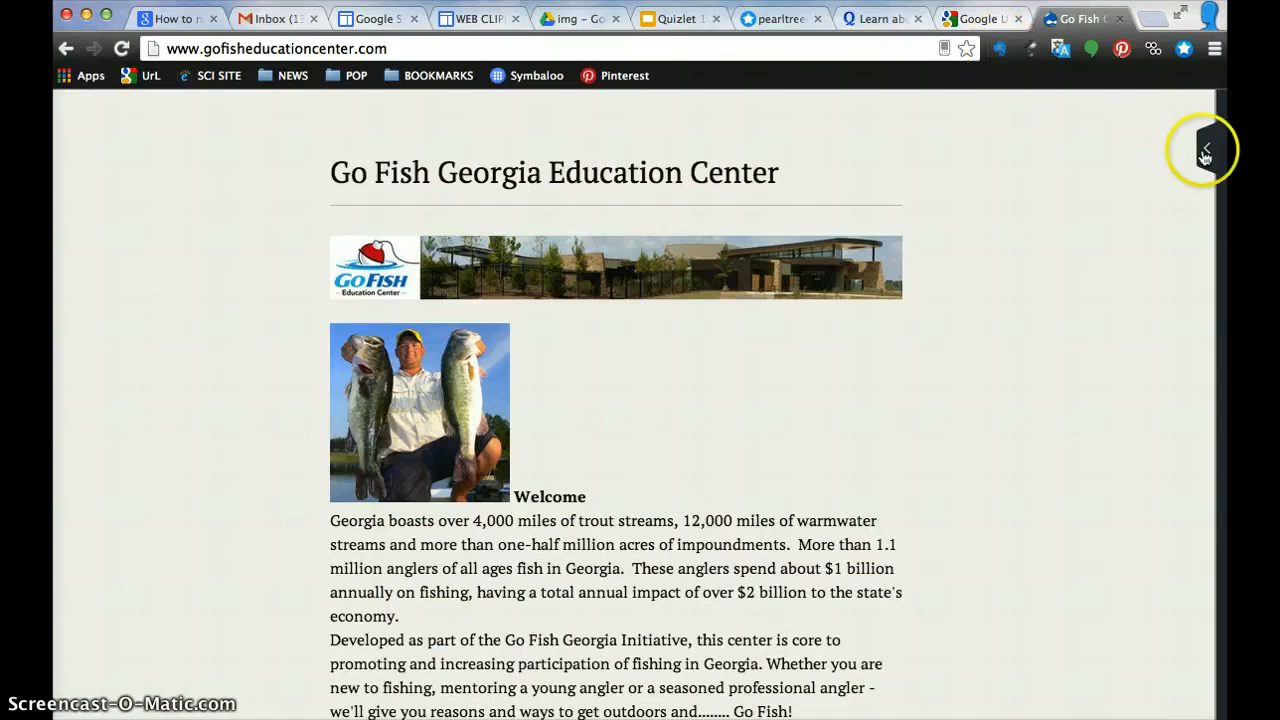
pyautogui.click(1160, 196)
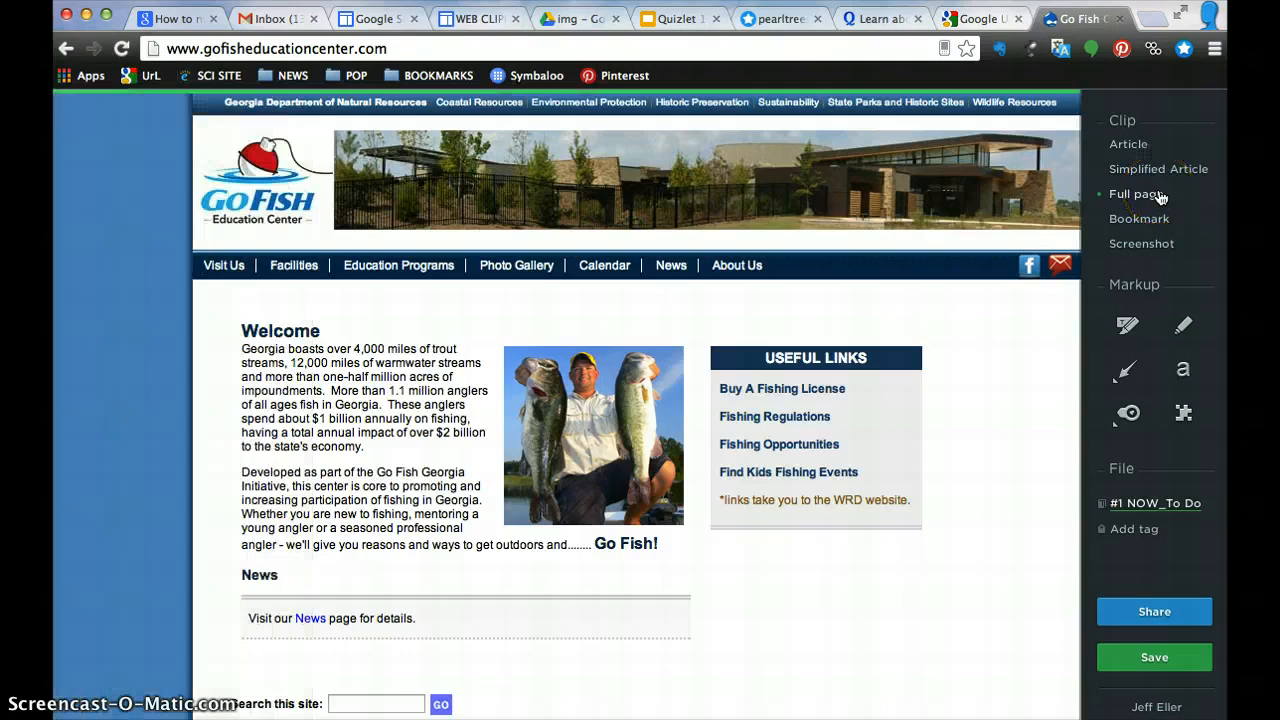
pyautogui.scroll(-1, 994, 271)
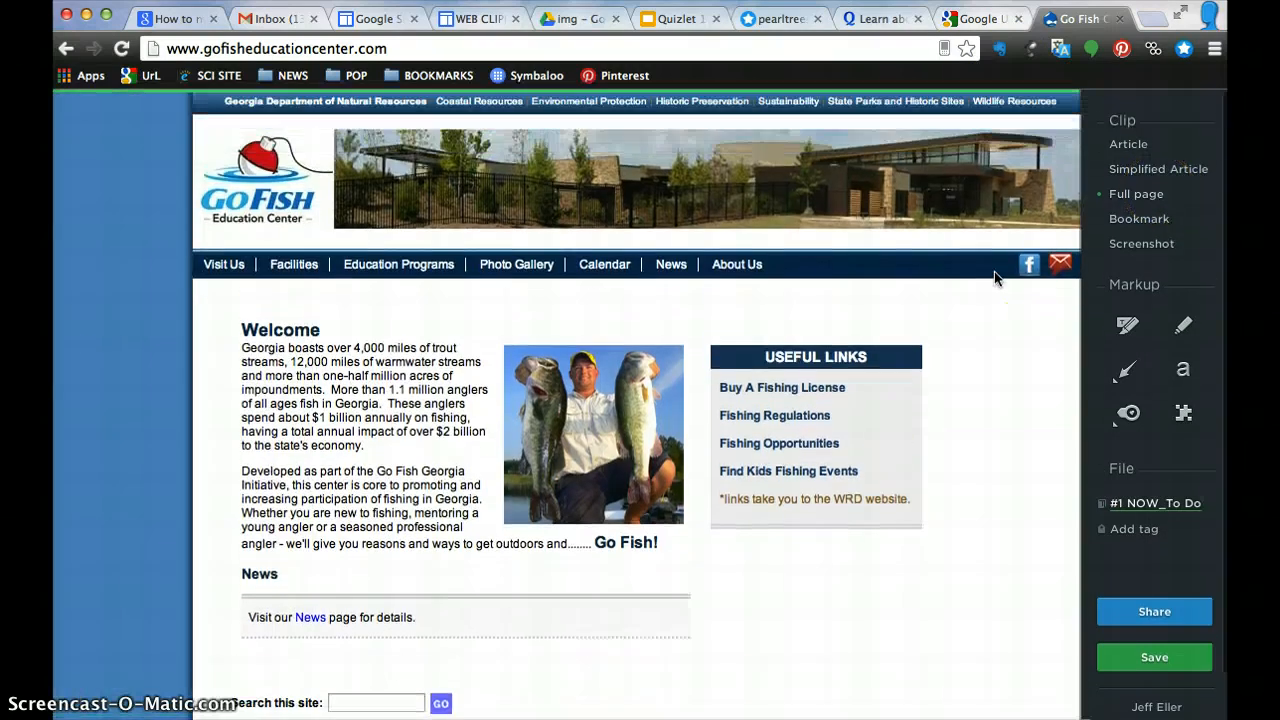
pyautogui.scroll(1, 994, 271)
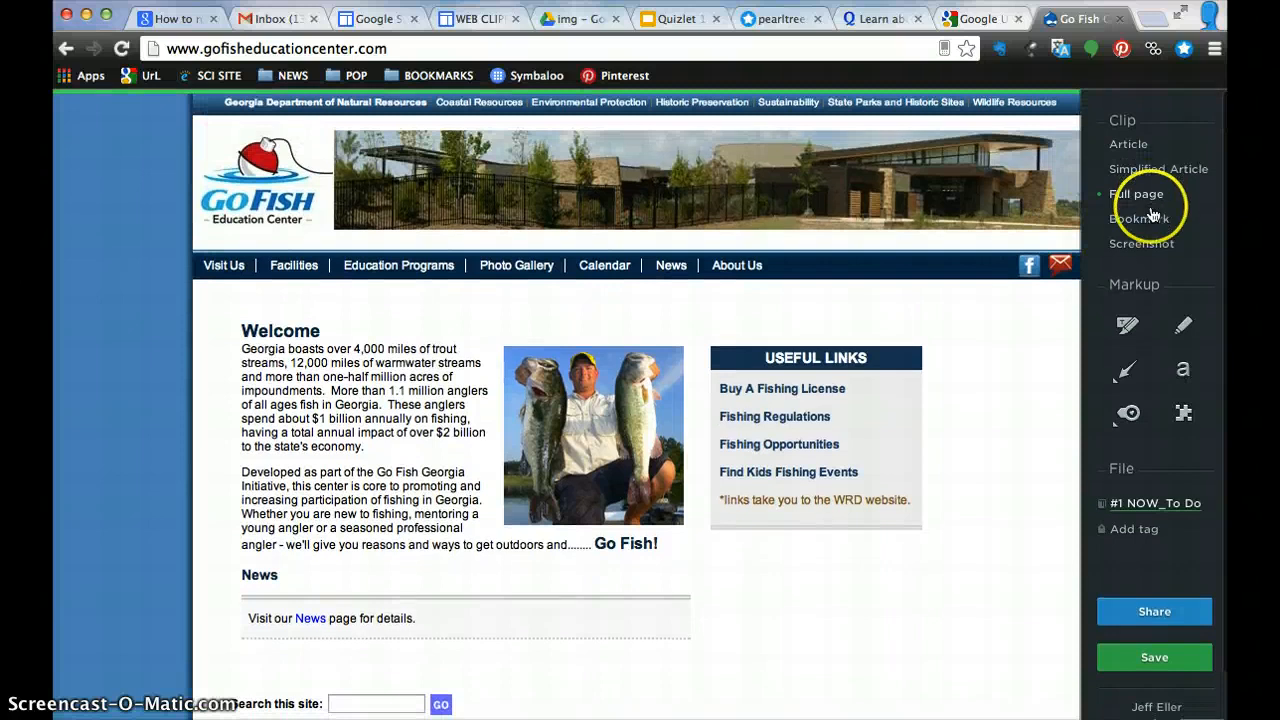
pyautogui.click(1143, 219)
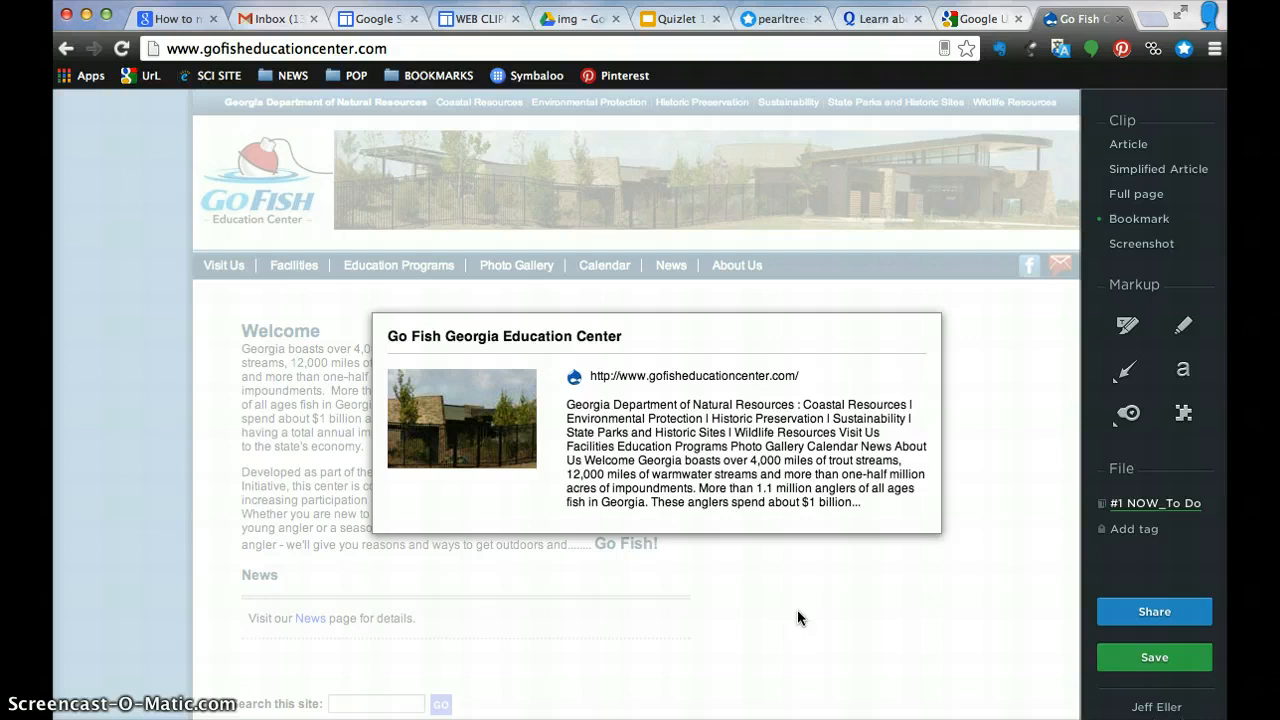
# Step: Choose the Screenshot clip format and highlight "Georgia boasts over 4,000 miles of trout streams," with the image highlighter
pyautogui.click(1128, 245)
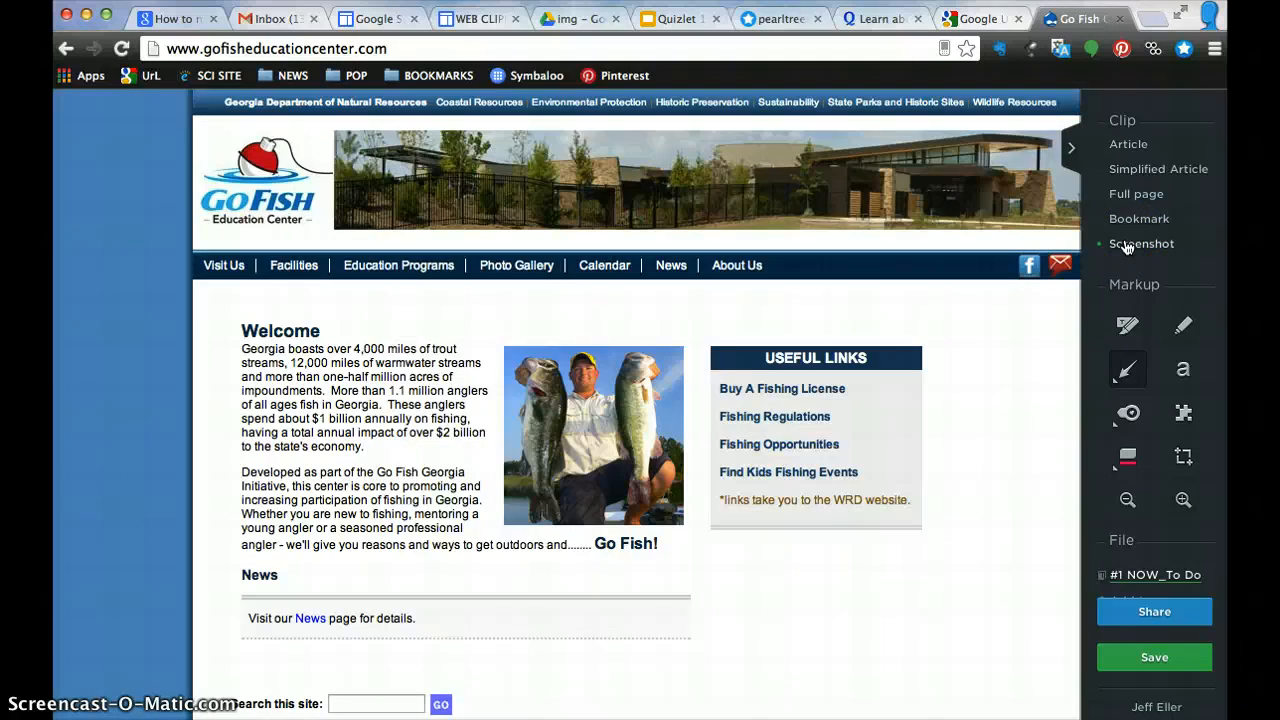
pyautogui.click(1128, 328)
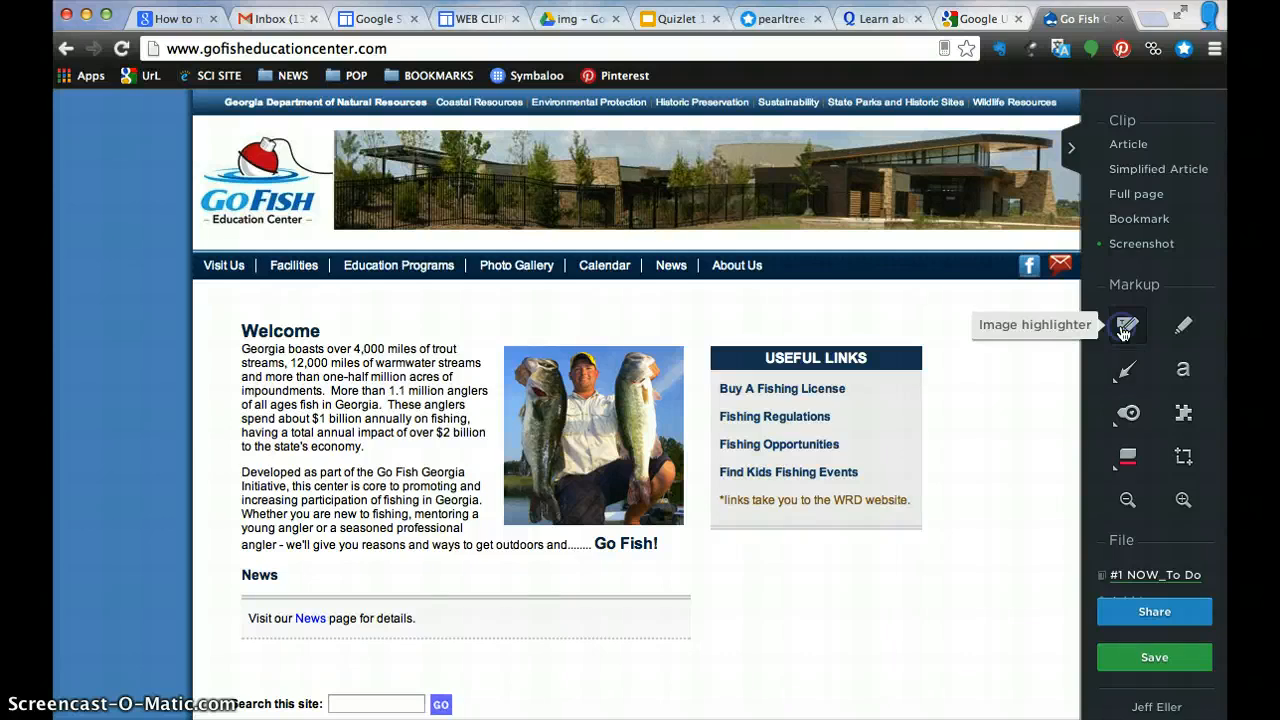
pyautogui.click(239, 338)
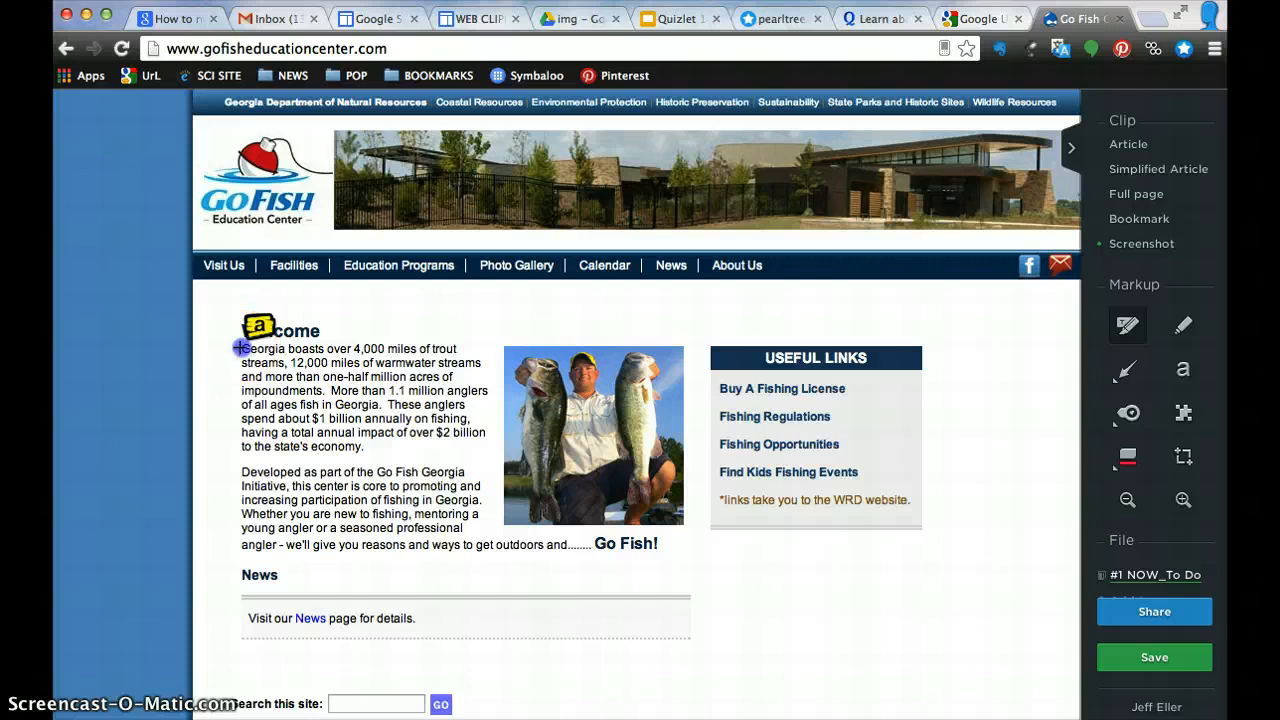
pyautogui.moveTo(241, 348); pyautogui.dragTo(462, 346)
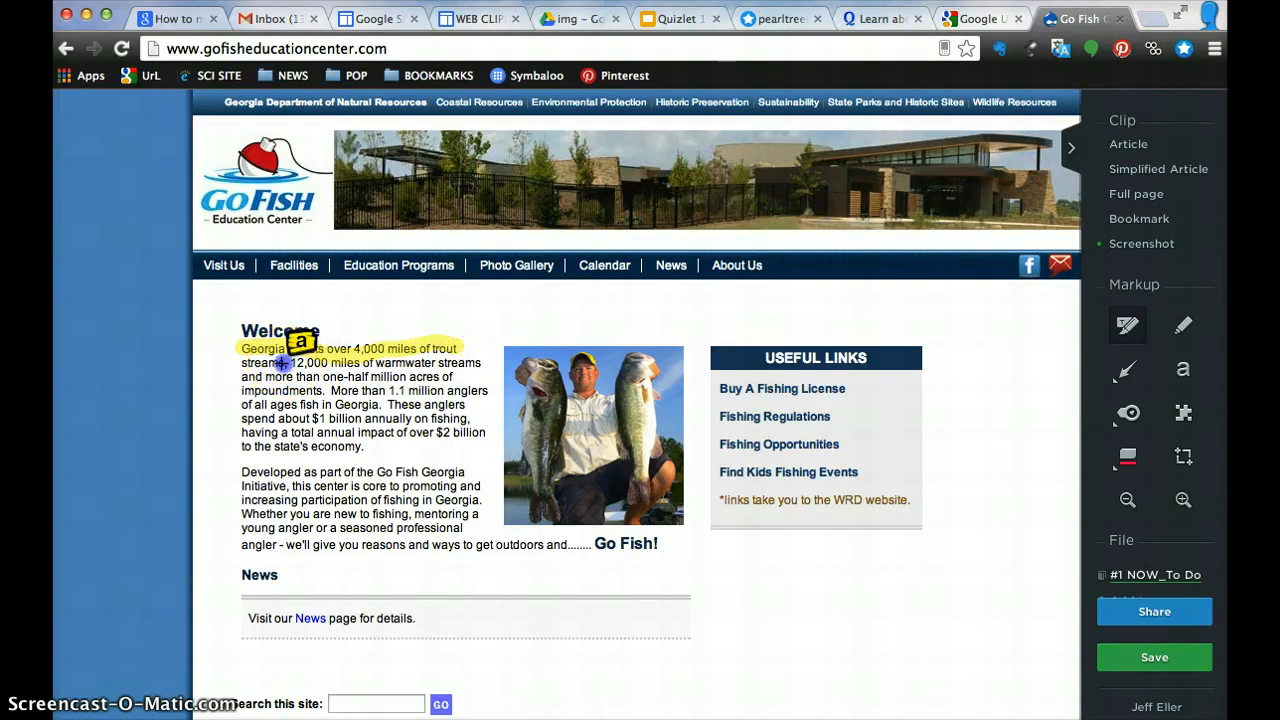
pyautogui.moveTo(283, 363); pyautogui.dragTo(242, 361)
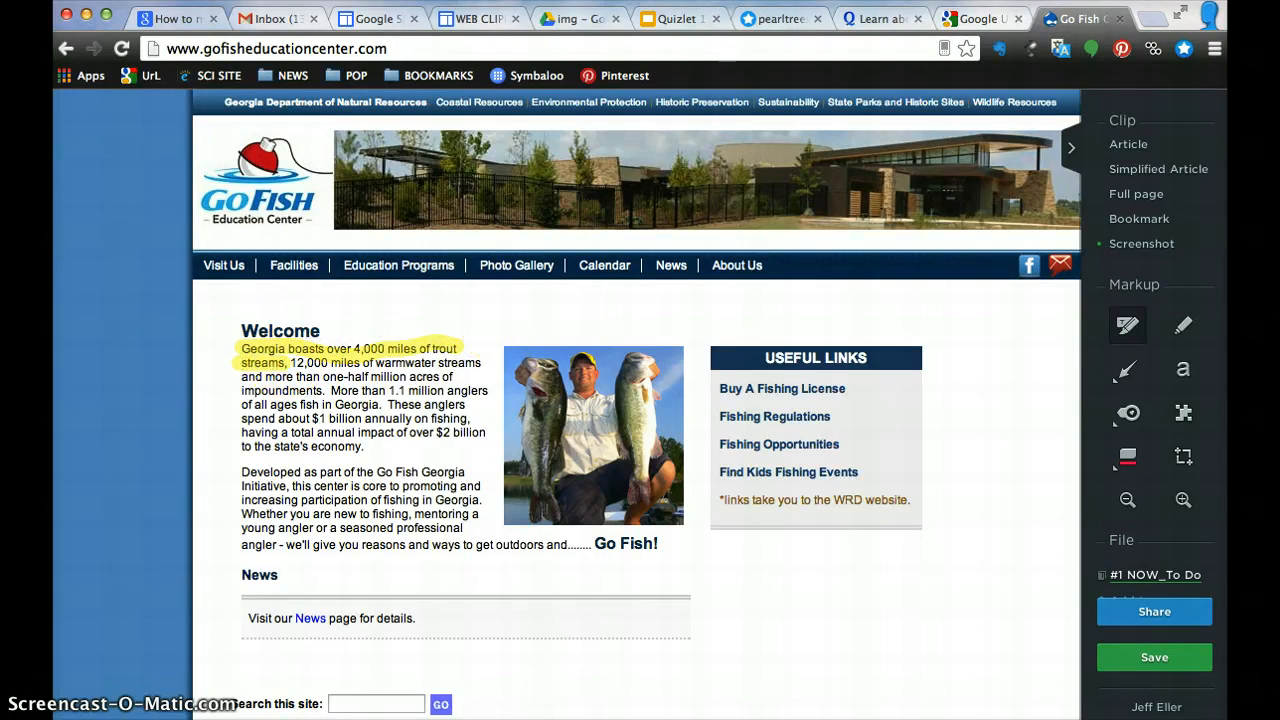
# Step: Circle the left fish in the photo with the red marker and add a red arrow pointing at "Buy A Fishing License"
pyautogui.click(1184, 335)
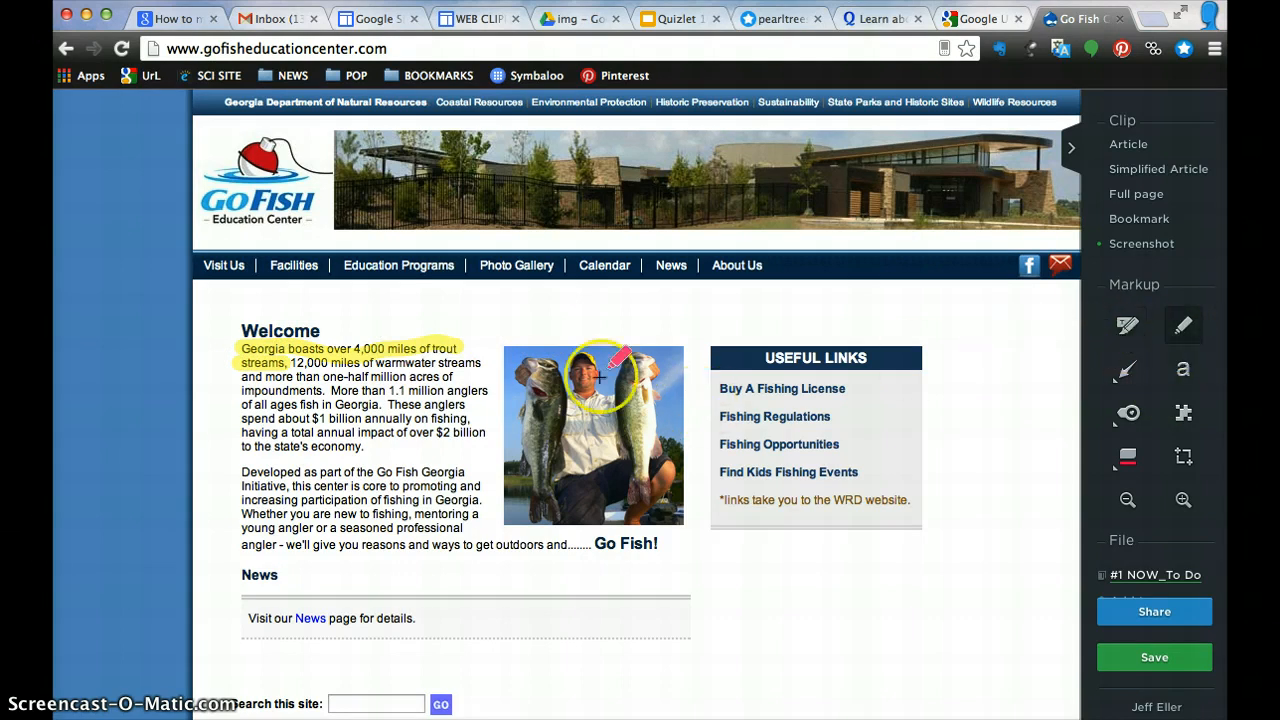
pyautogui.moveTo(500, 357)
pyautogui.mouseDown()
pyautogui.moveTo(494, 514)
pyautogui.moveTo(575, 455)
pyautogui.moveTo(563, 357)
pyautogui.moveTo(505, 352)
pyautogui.mouseUp()
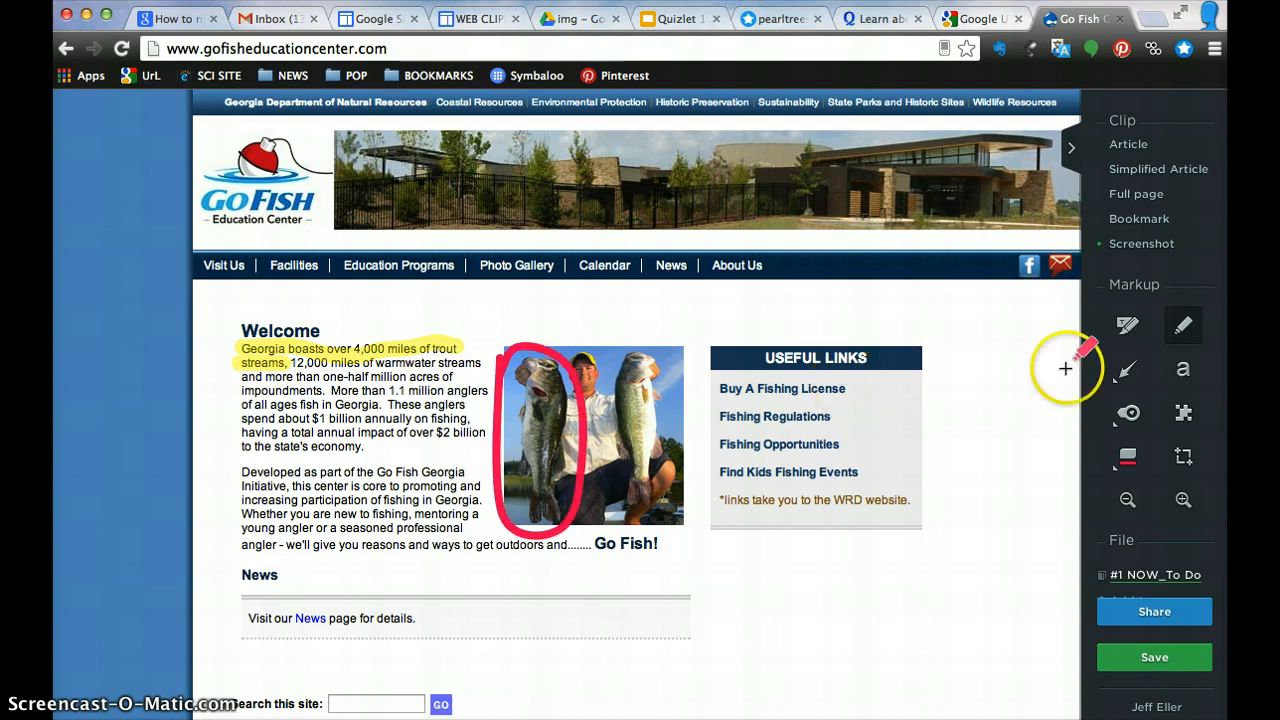
pyautogui.click(1125, 370)
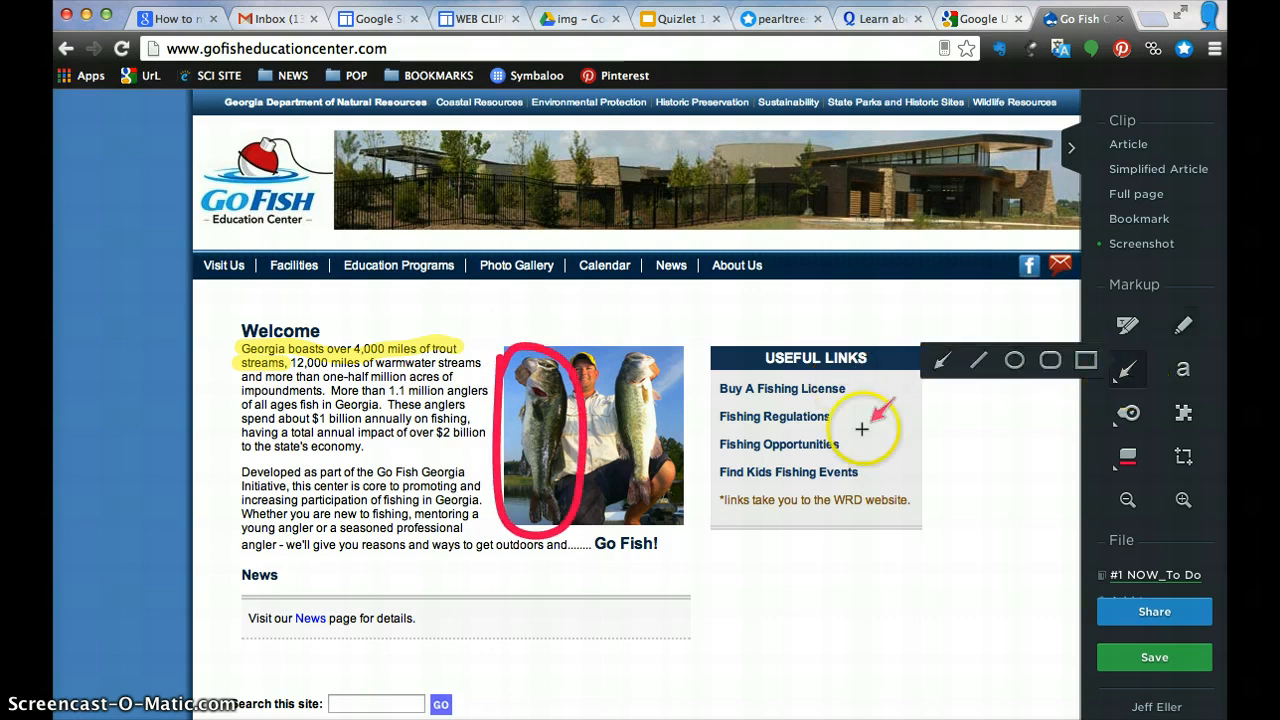
pyautogui.moveTo(963, 490)
pyautogui.mouseDown()
pyautogui.moveTo(894, 421)
pyautogui.moveTo(845, 397)
pyautogui.mouseUp()
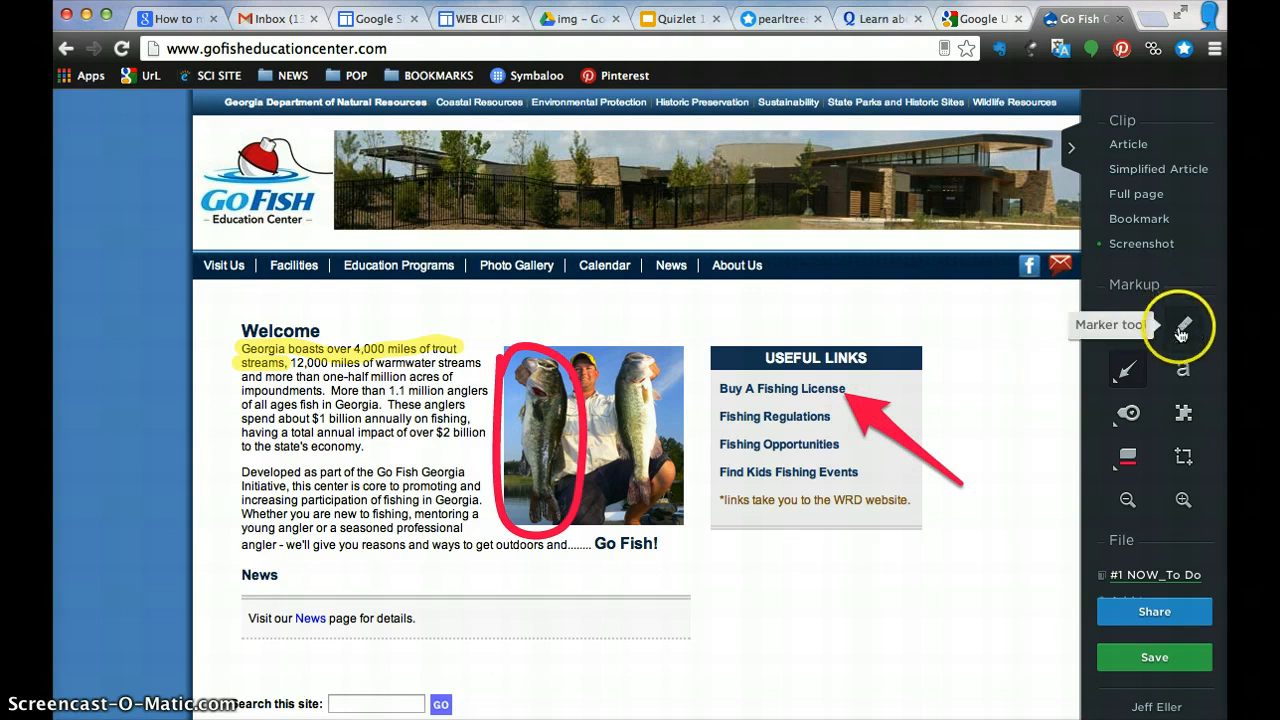
# Step: Add the text annotation "Remember the $" below the tail of the red arrow
pyautogui.click(1184, 370)
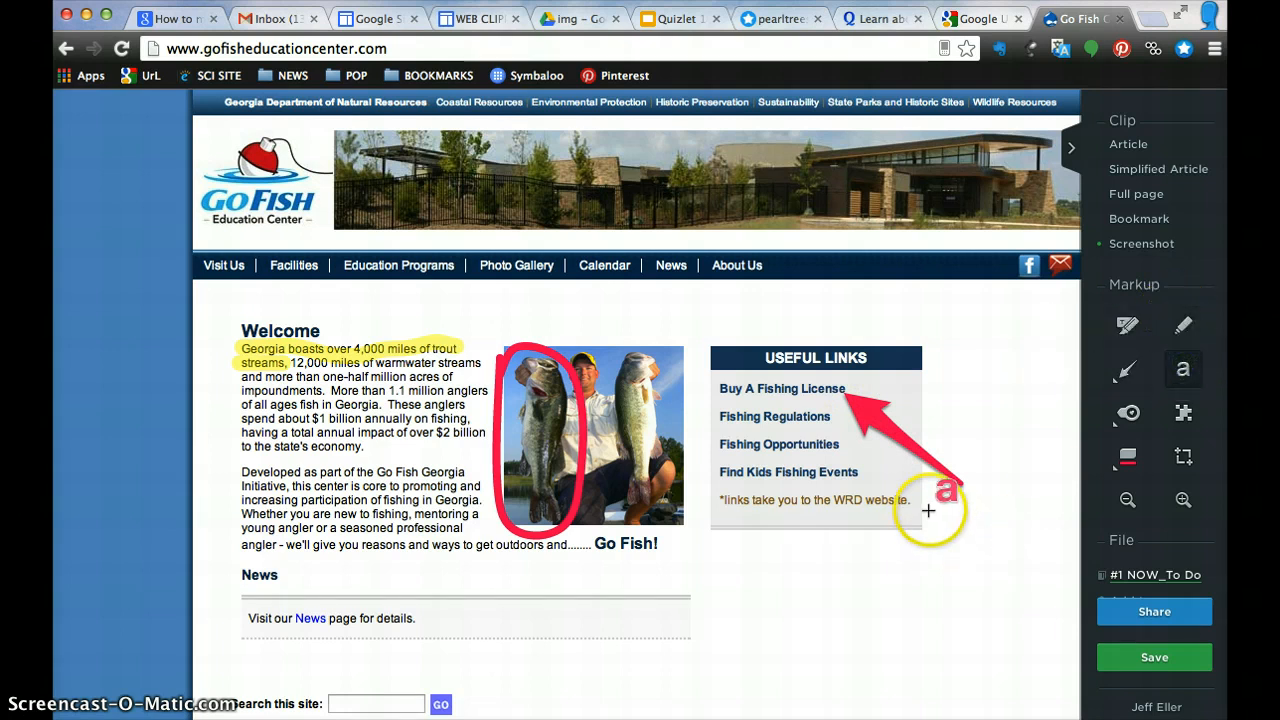
pyautogui.click(929, 506)
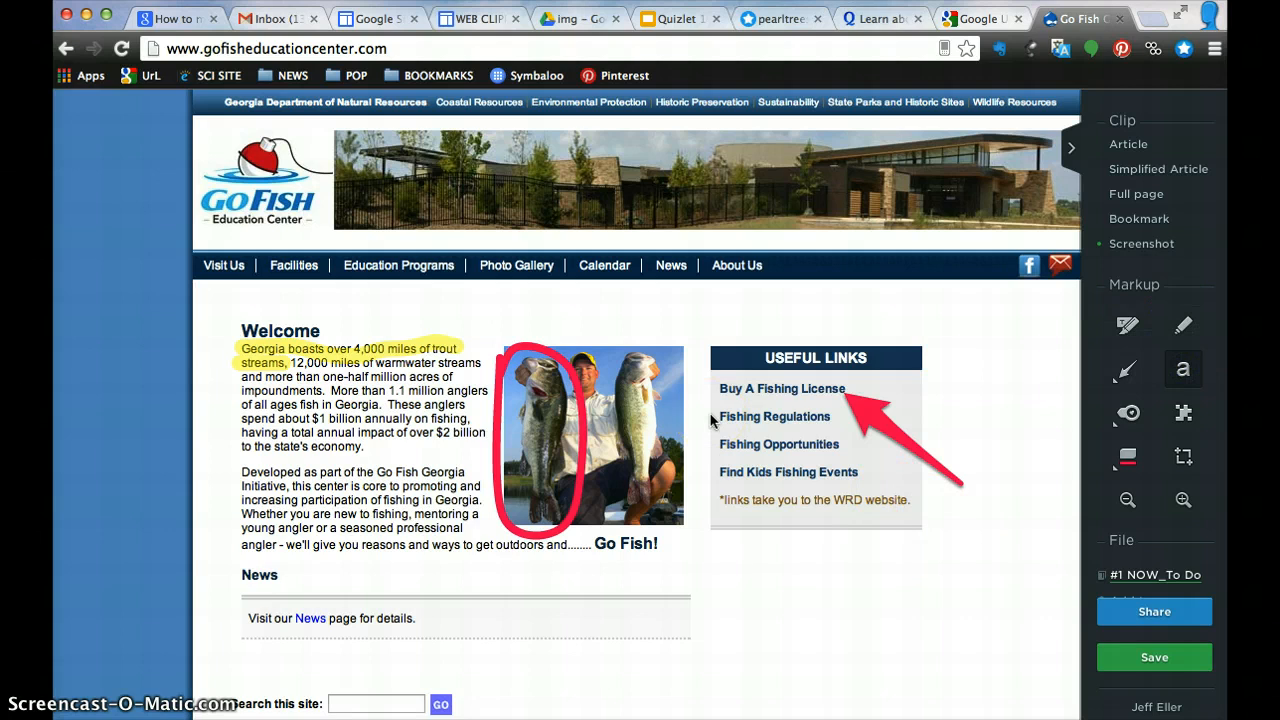
pyautogui.write('REm')
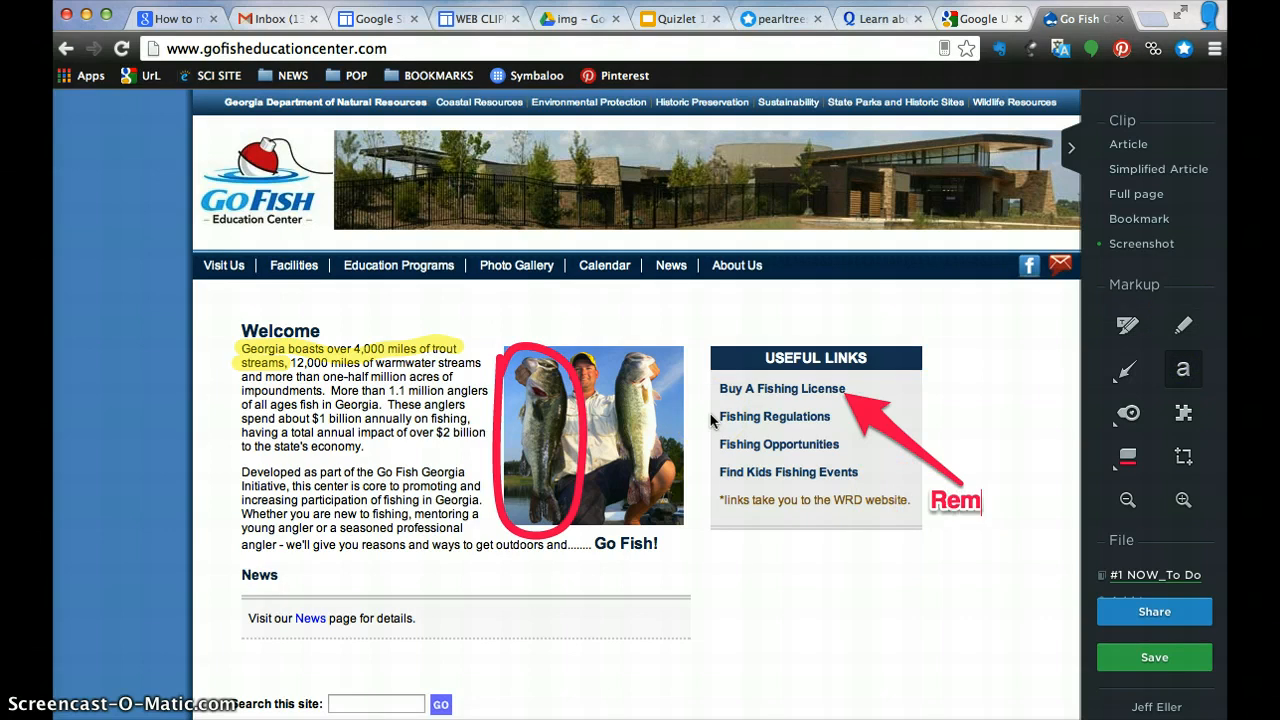
pyautogui.write('ember')
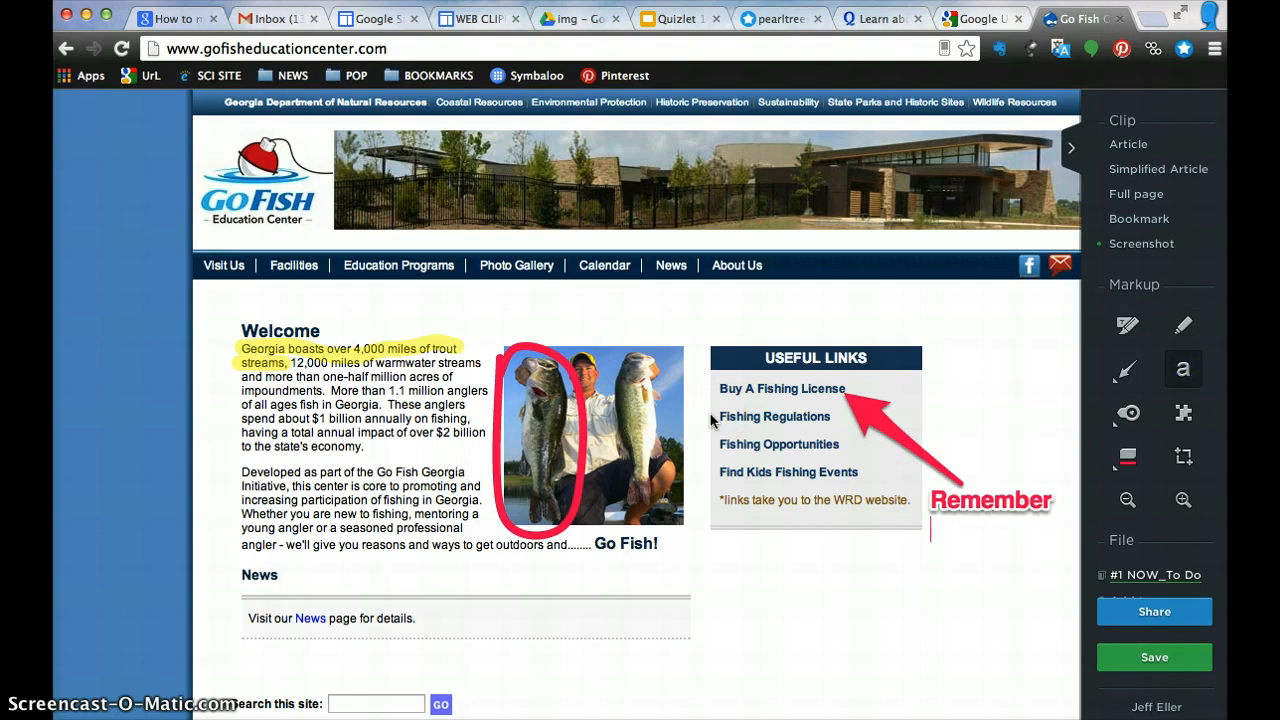
pyautogui.write(' the')
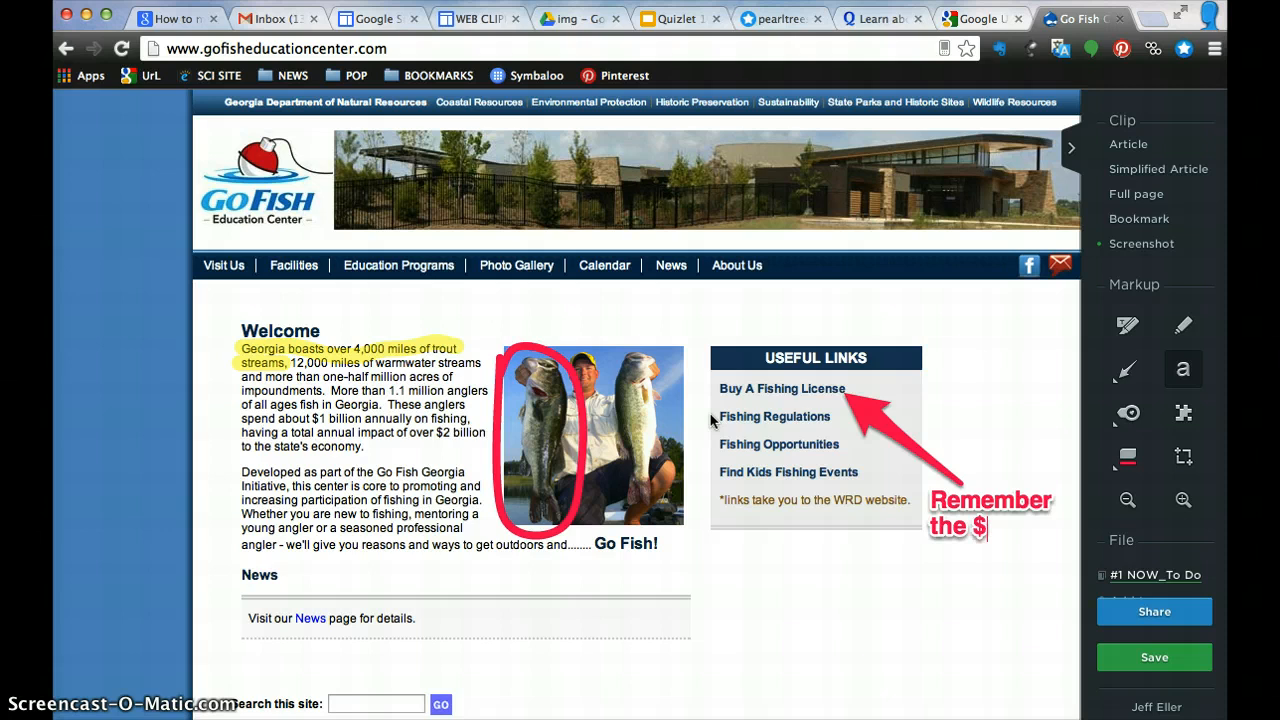
# Step: Place a blue question mark stamp at the end of the "Visit our News page for details" line
pyautogui.click(1122, 418)
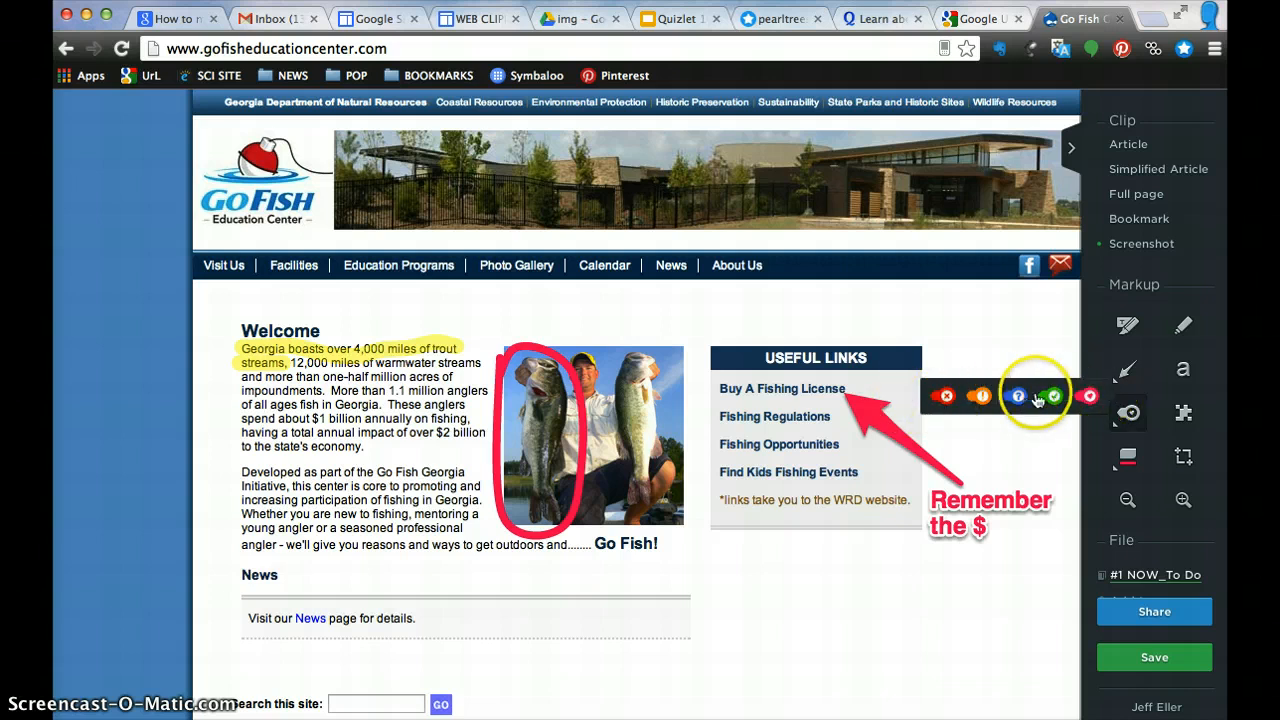
pyautogui.click(1018, 397)
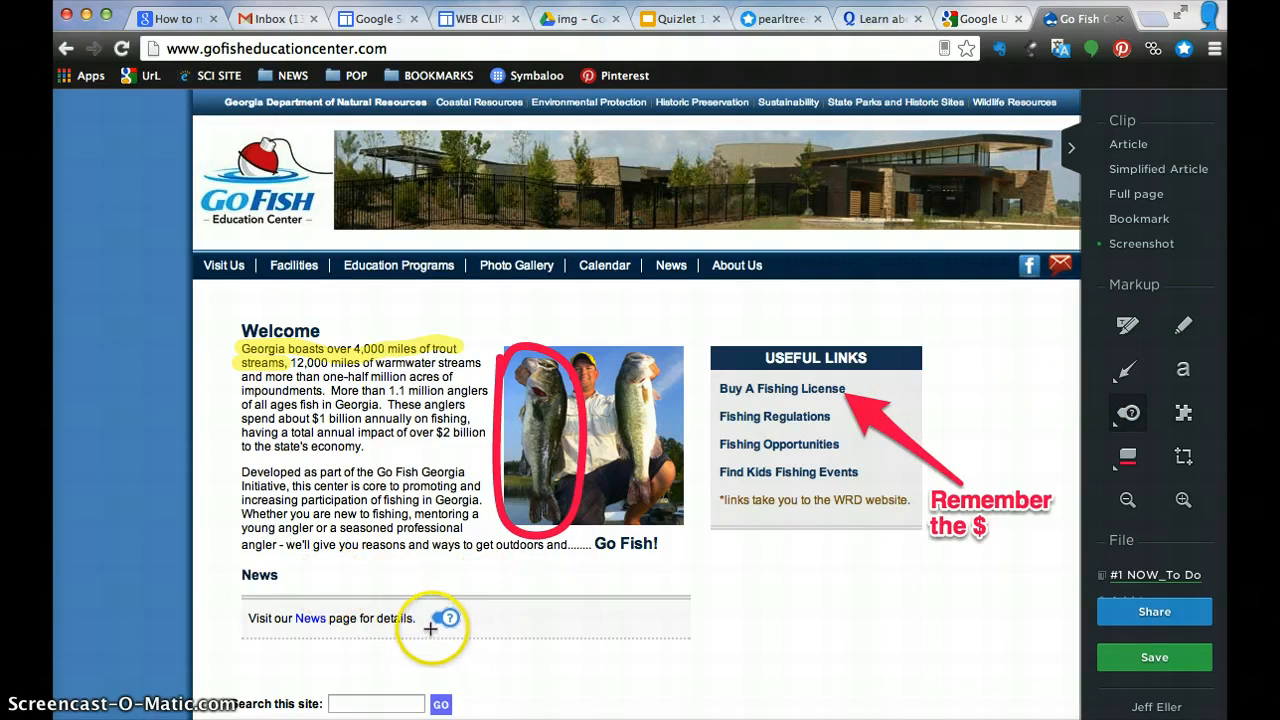
pyautogui.click(430, 628)
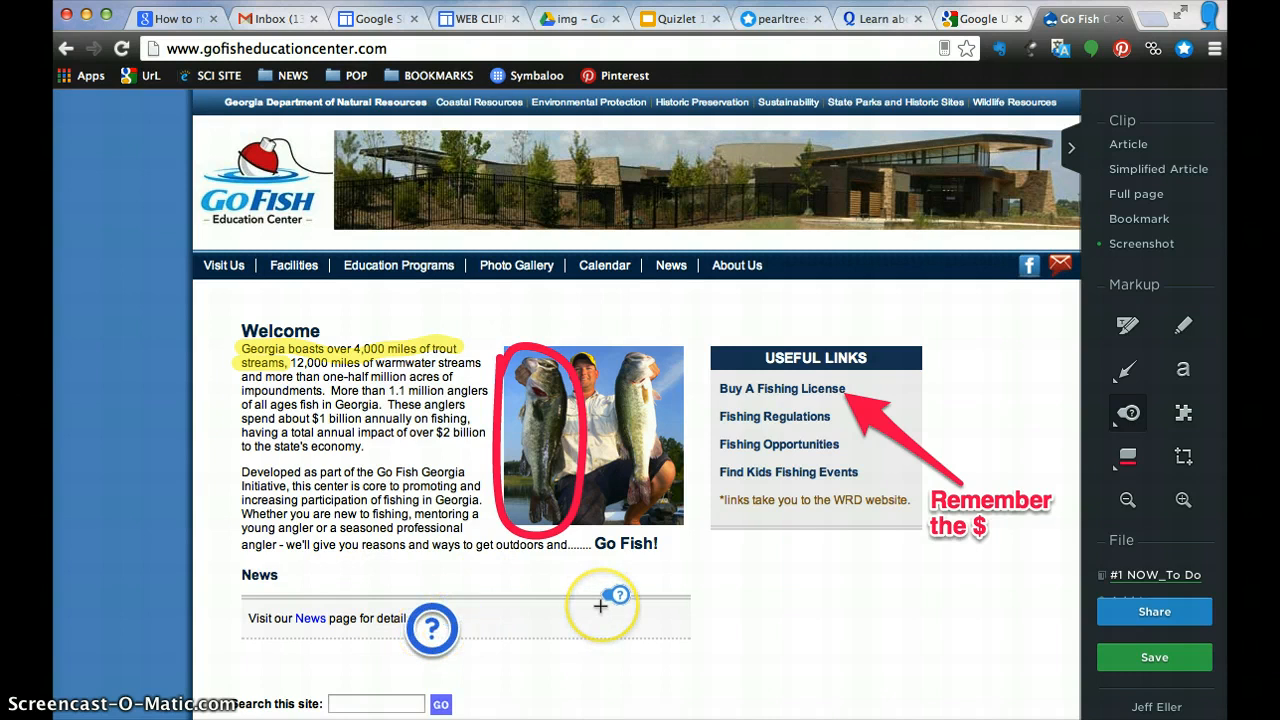
# Step: Pixelate the About Us link, the Go Fish logo text, the "Go Fish!" slogan and the second Welcome paragraph
pyautogui.click(1186, 413)
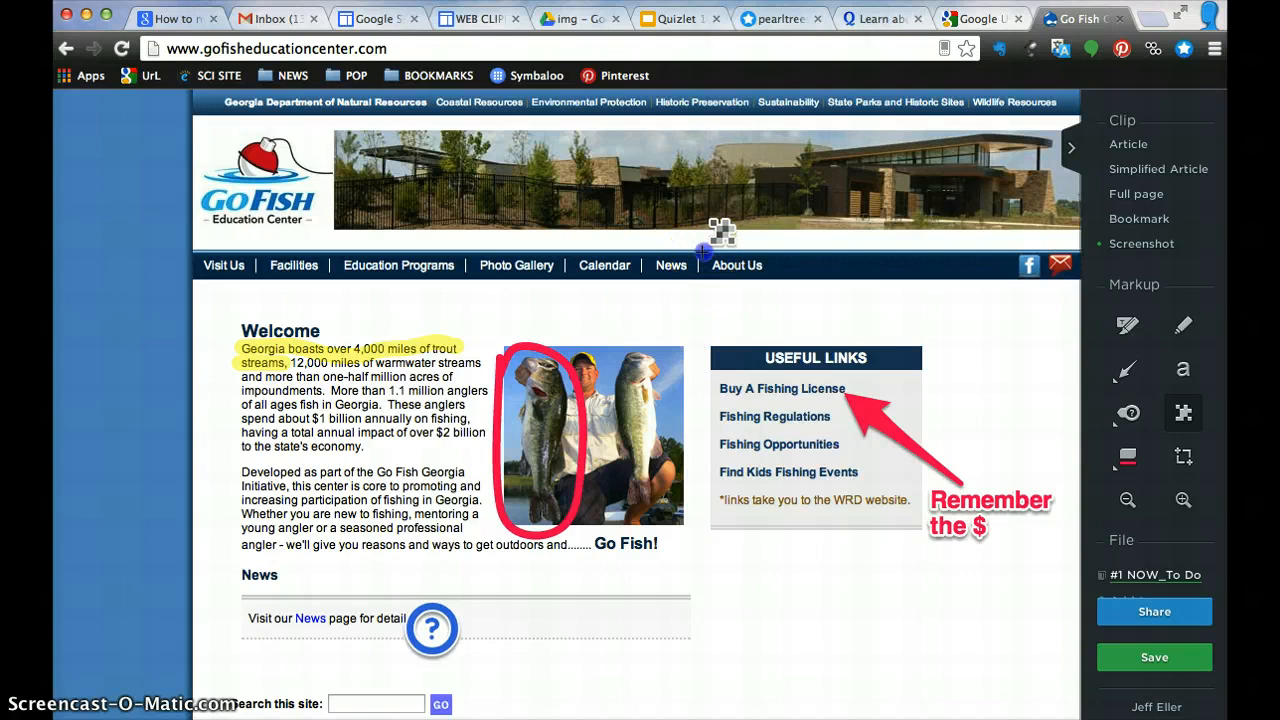
pyautogui.moveTo(704, 252); pyautogui.dragTo(772, 287)
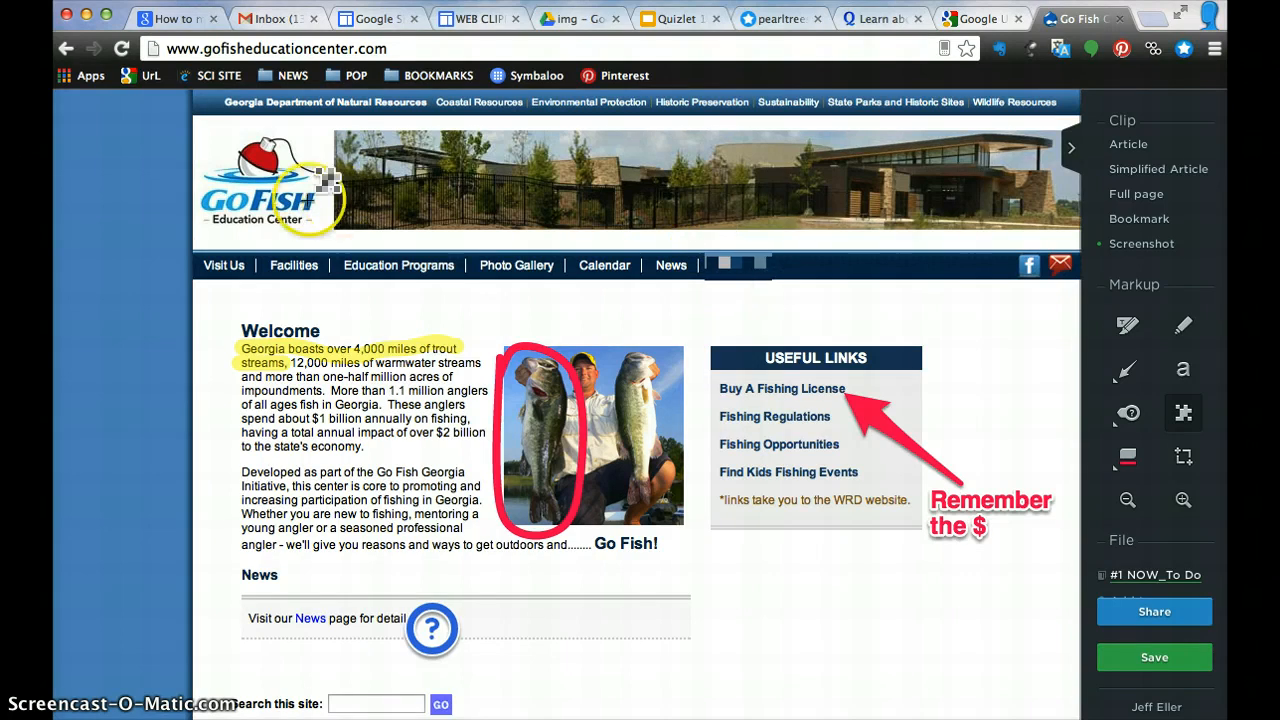
pyautogui.moveTo(204, 176); pyautogui.dragTo(340, 237)
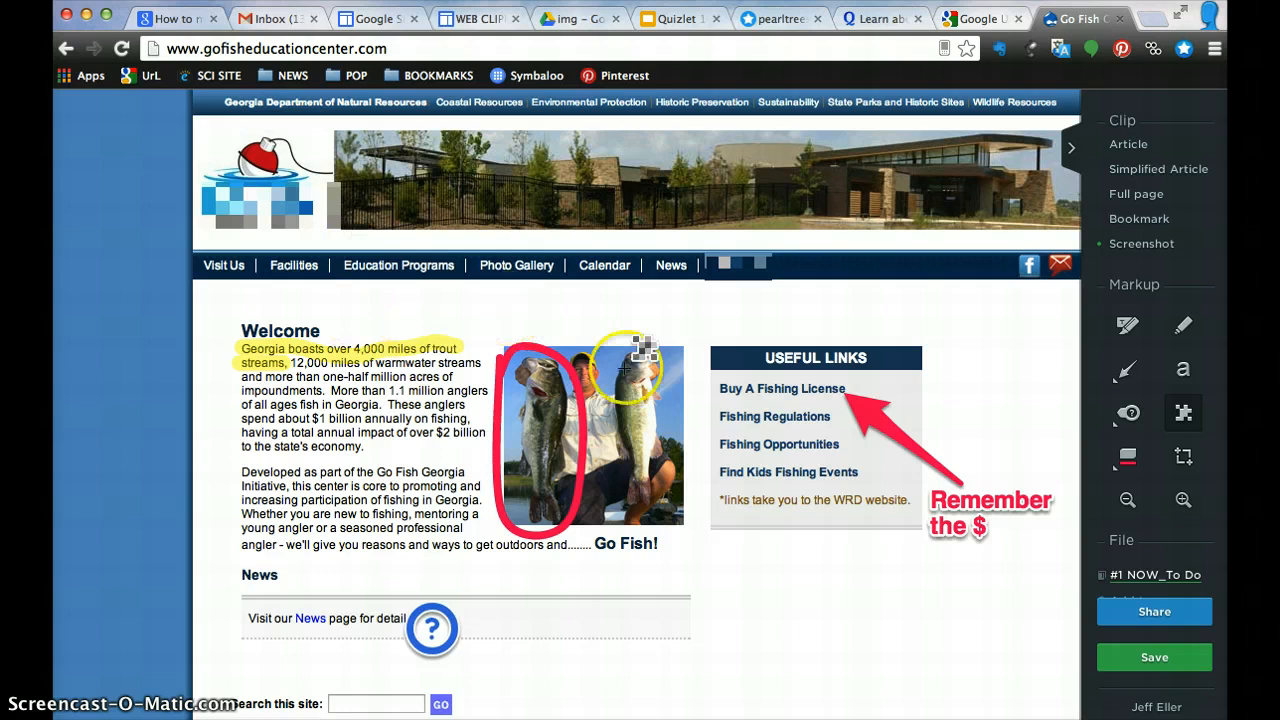
pyautogui.moveTo(593, 527); pyautogui.dragTo(660, 556)
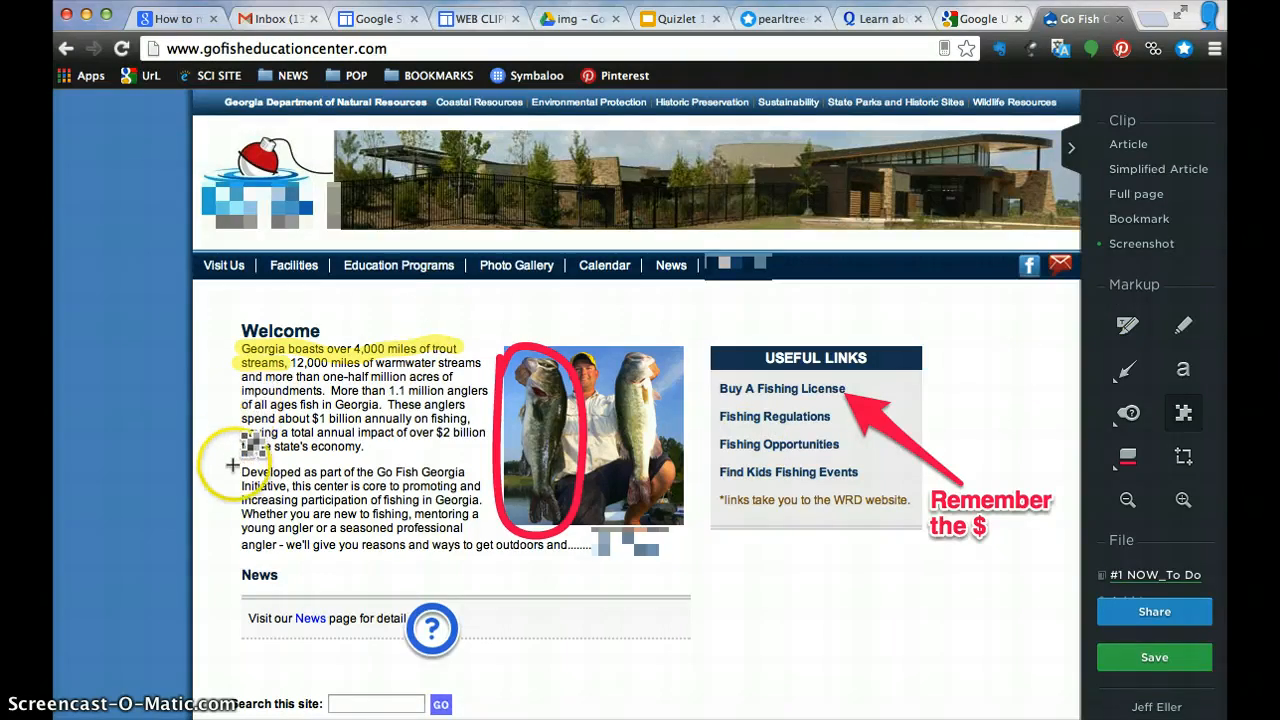
pyautogui.moveTo(236, 466); pyautogui.dragTo(476, 556)
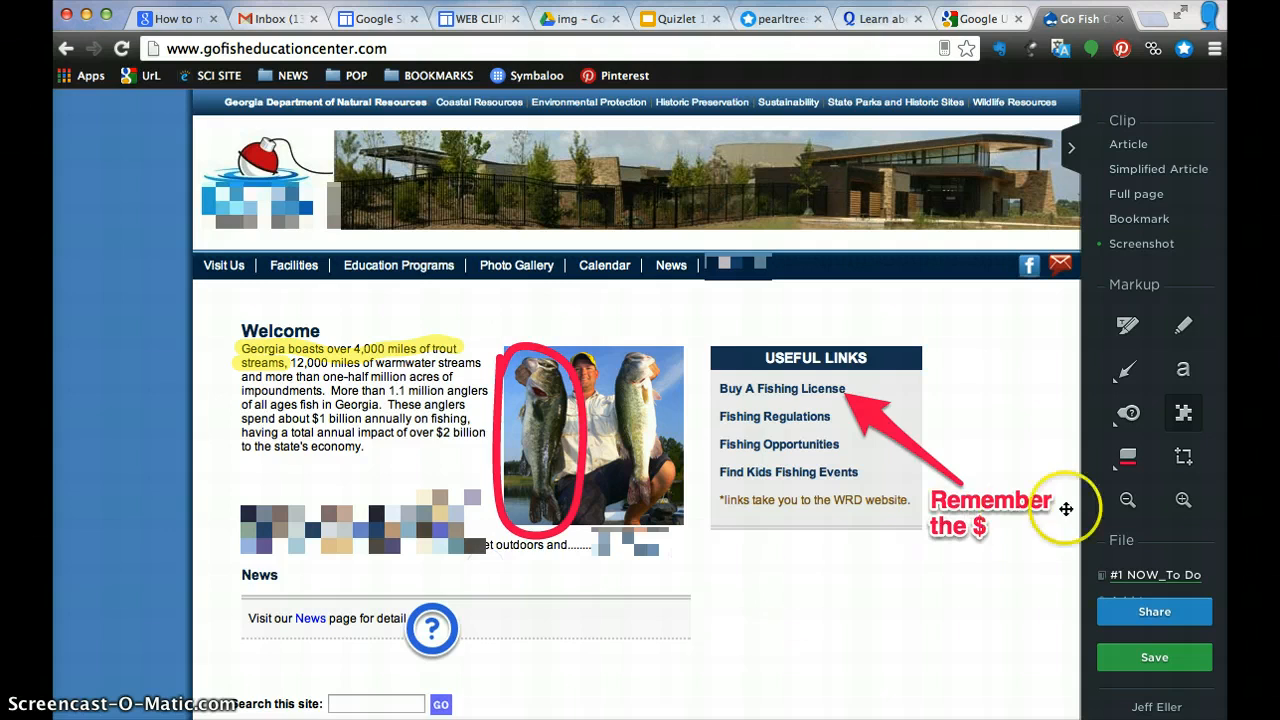
# Step: Crop the screenshot to the page content, removing the blue side margins and the site search row, and apply the crop
pyautogui.click(1183, 456)
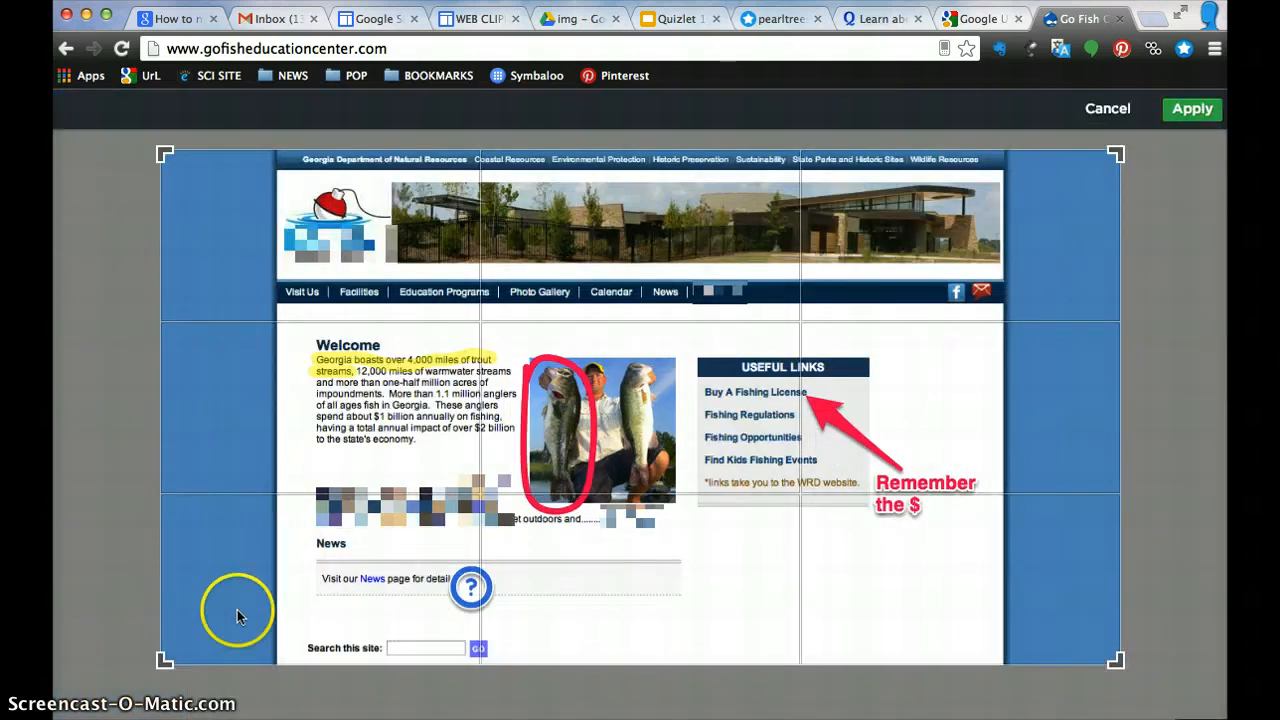
pyautogui.moveTo(166, 653); pyautogui.dragTo(287, 653)
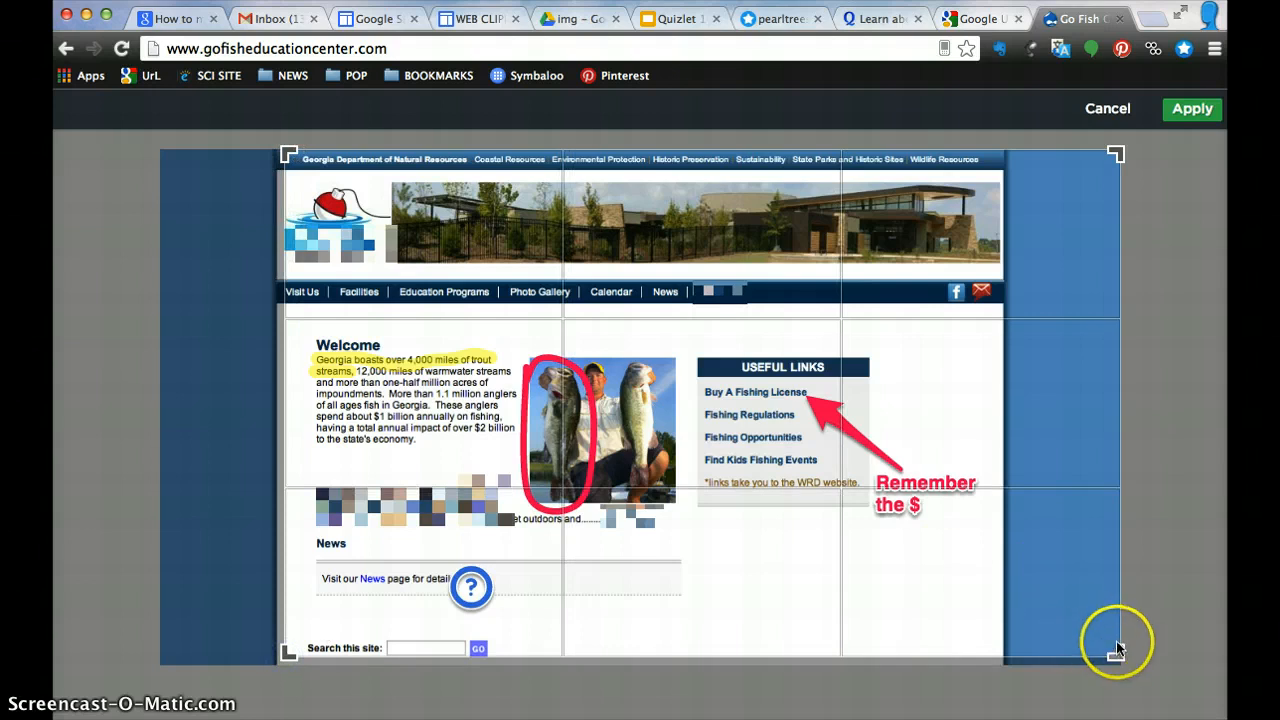
pyautogui.moveTo(1117, 651); pyautogui.dragTo(993, 623)
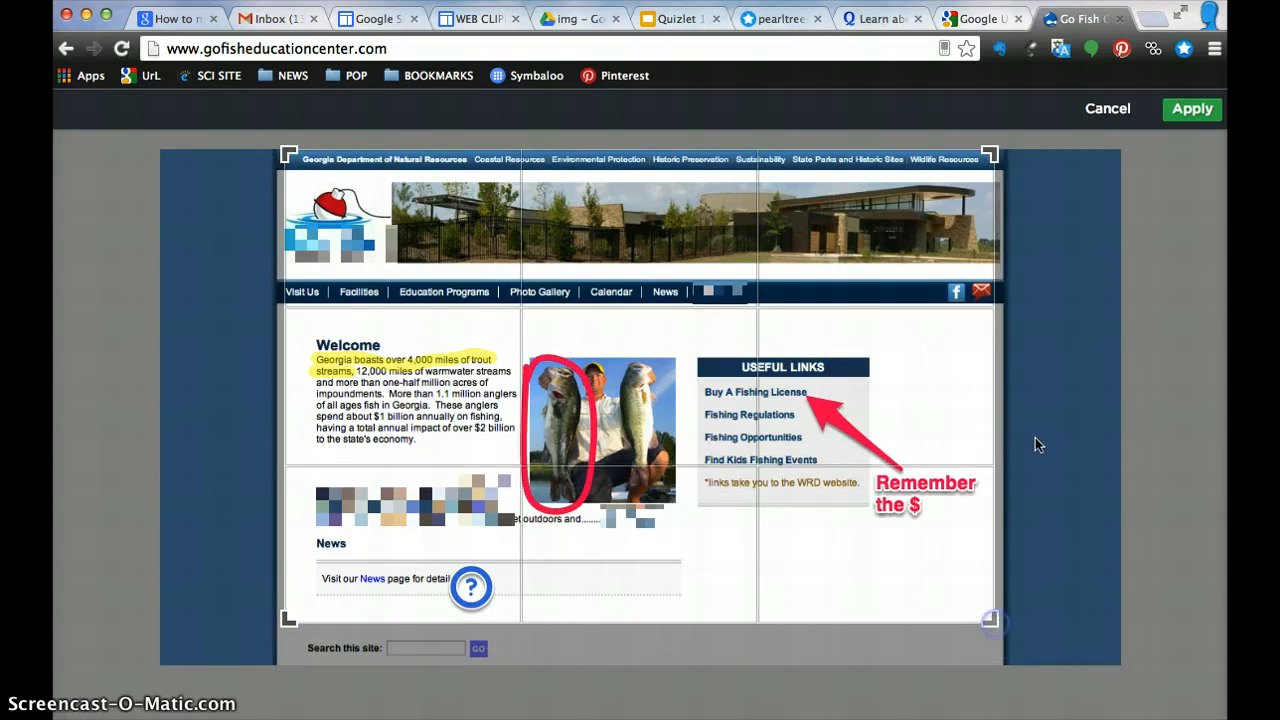
pyautogui.click(1198, 113)
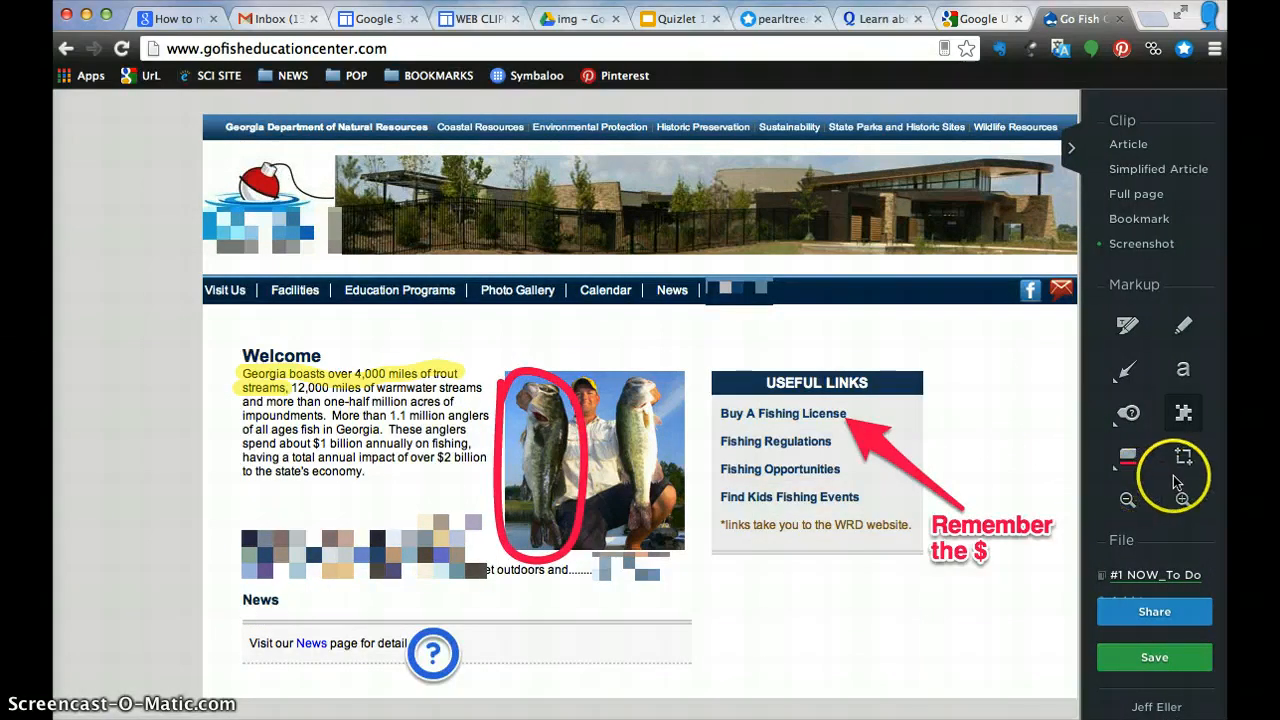
# Step: Open the clip's filing options and add the prefix "DNR_" to the title "Go Fish Georgia Education Center"
pyautogui.click(1130, 502)
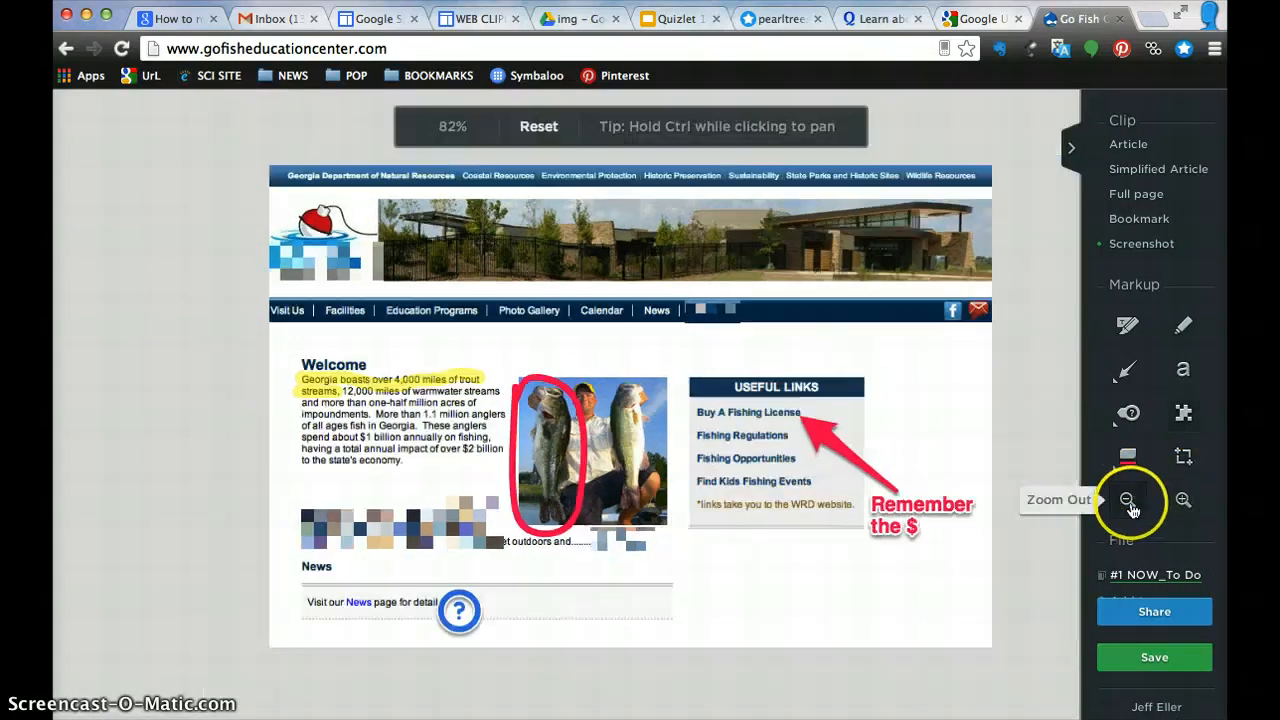
pyautogui.click(1184, 501)
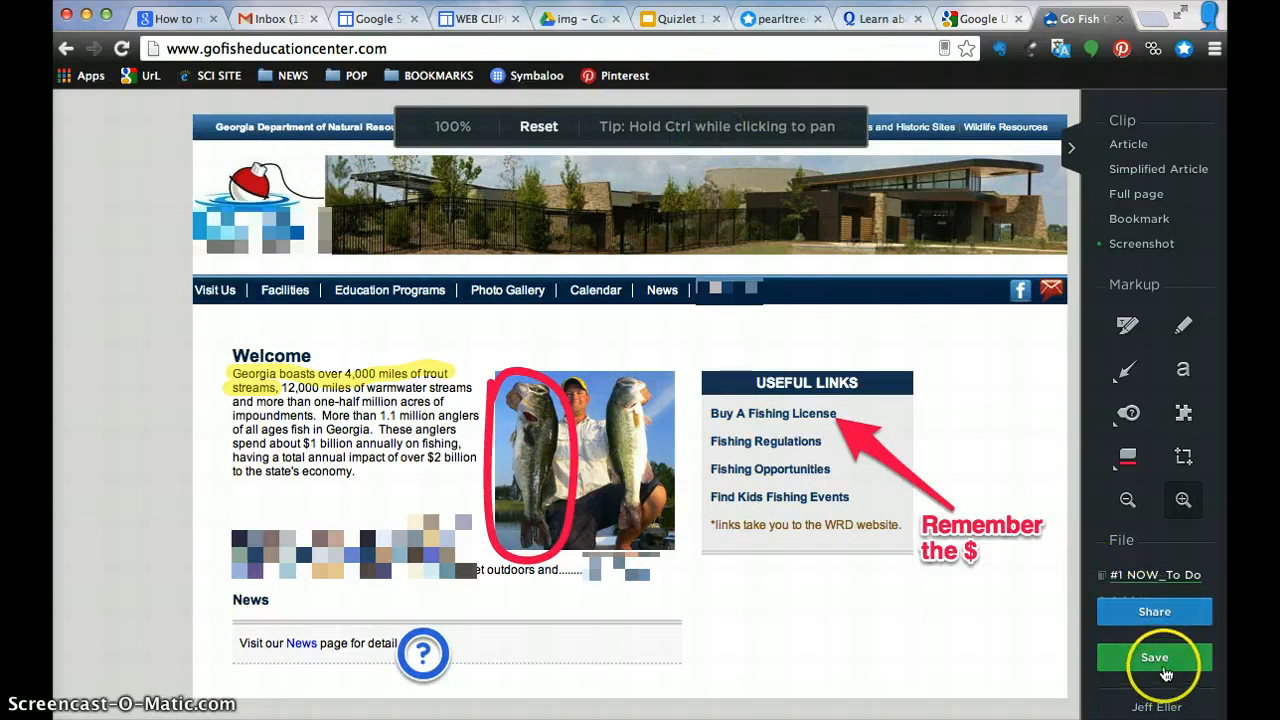
pyautogui.click(1160, 583)
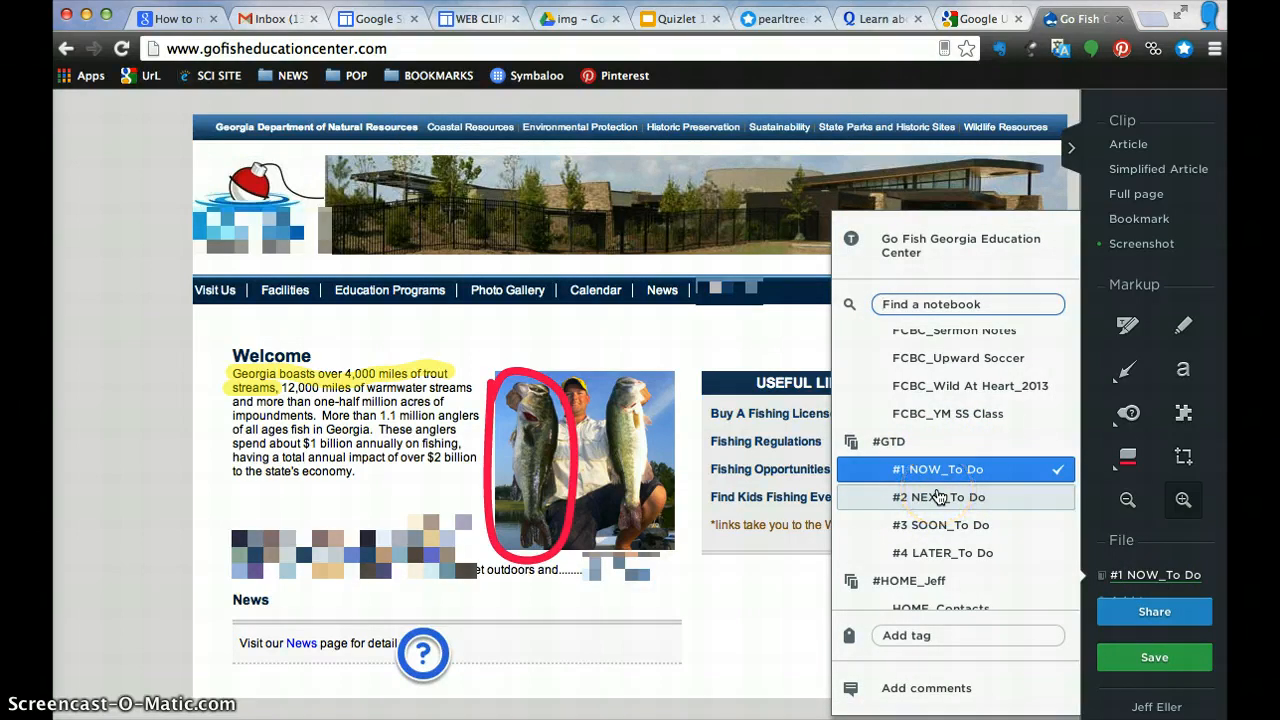
pyautogui.scroll(1, 940, 490)
pyautogui.click(881, 247)
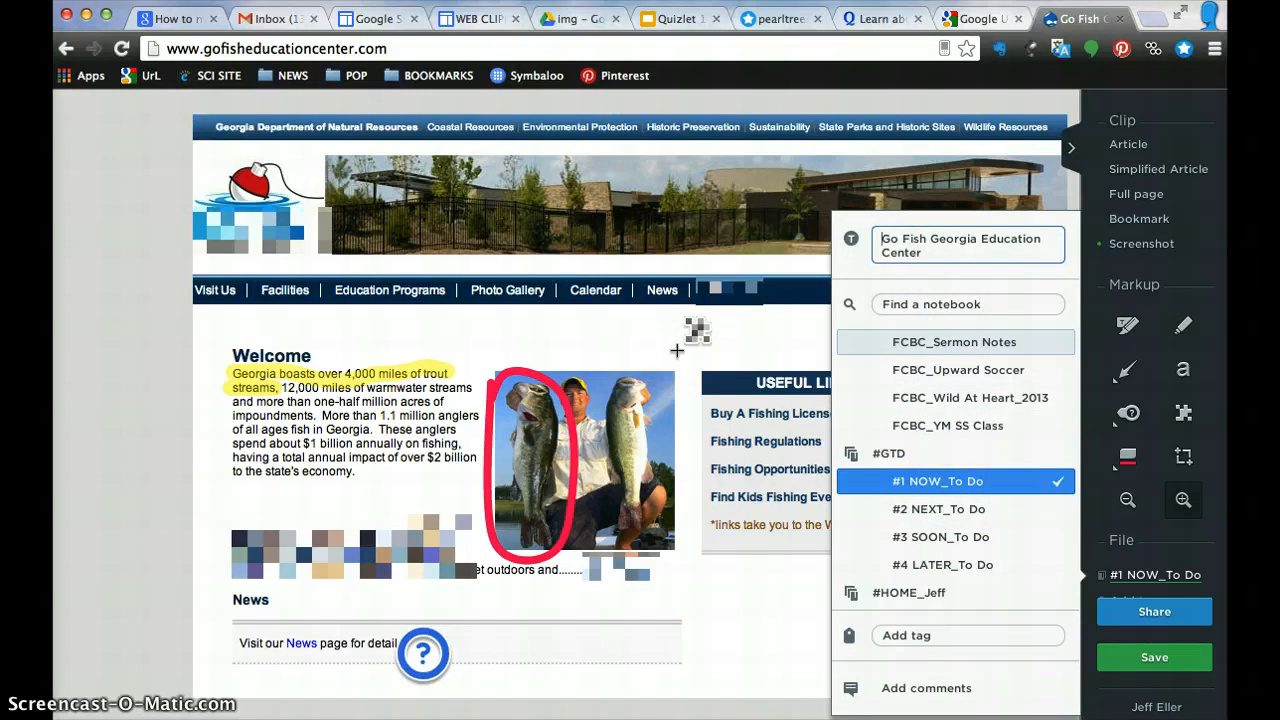
pyautogui.write('DNR')
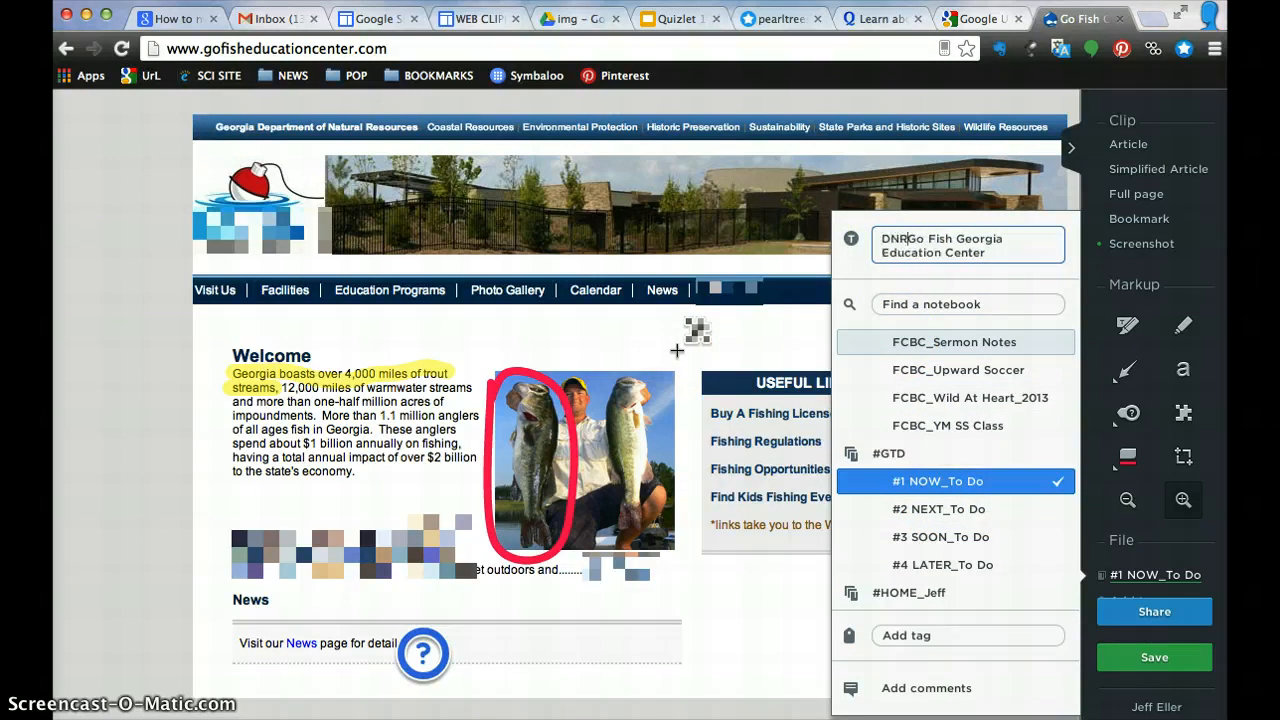
pyautogui.write('_')
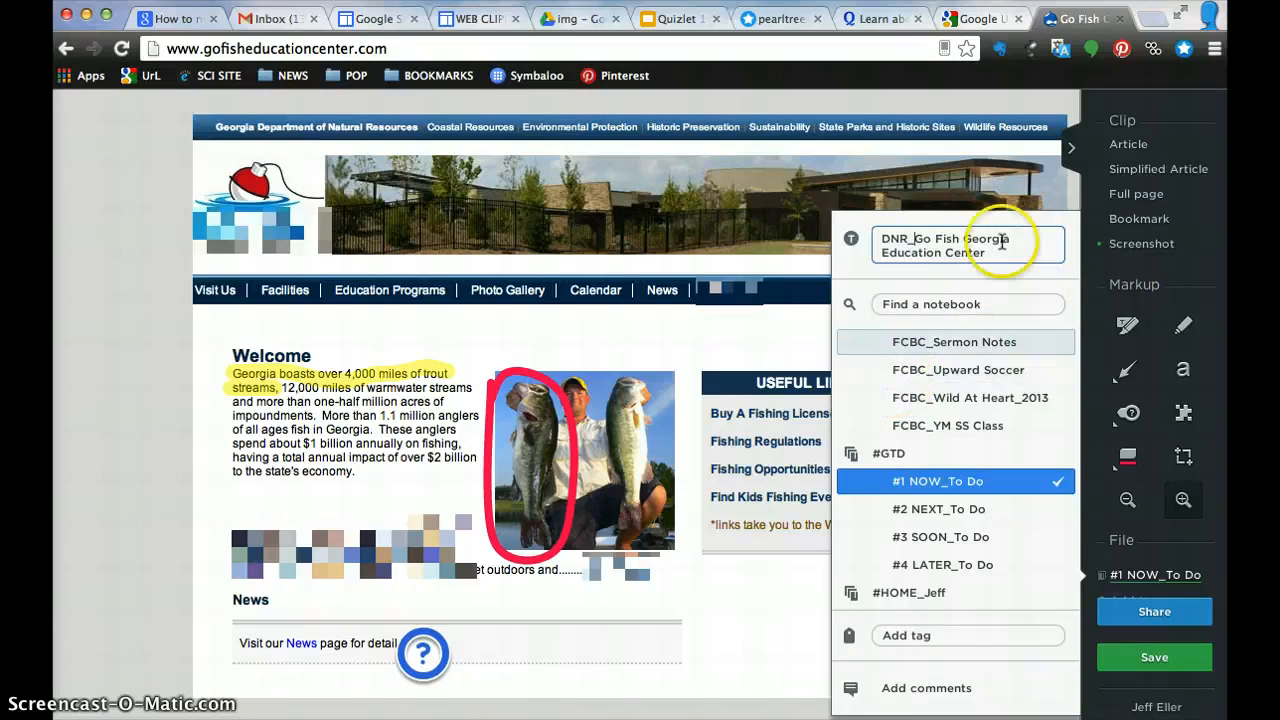
# Step: Add the existing tag "Fishing" to the clip
pyautogui.click(932, 637)
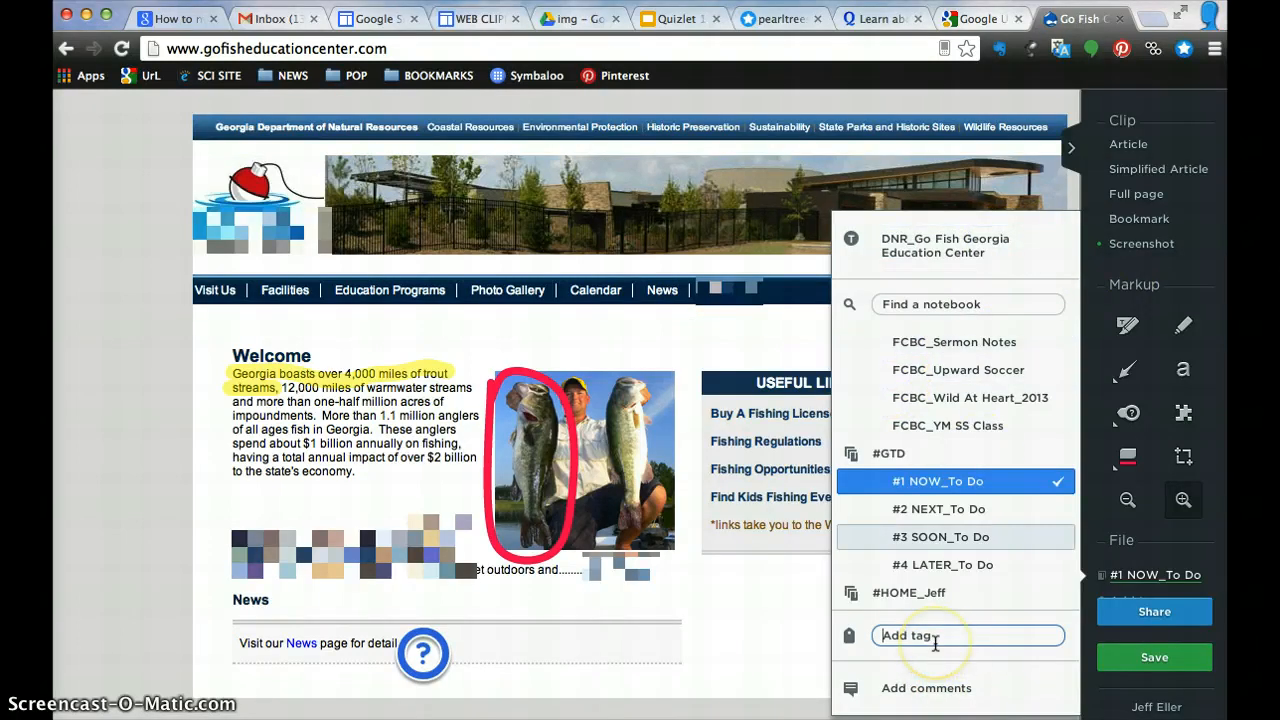
pyautogui.write('Fishing')
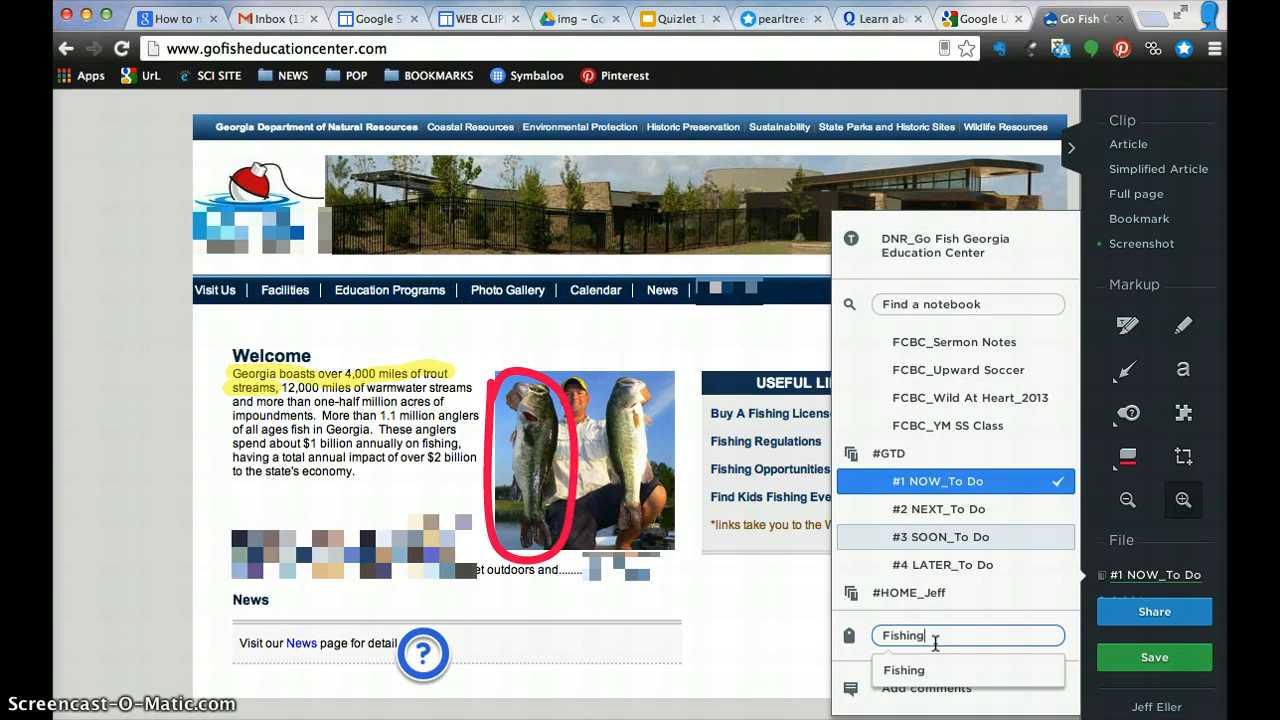
pyautogui.click(950, 677)
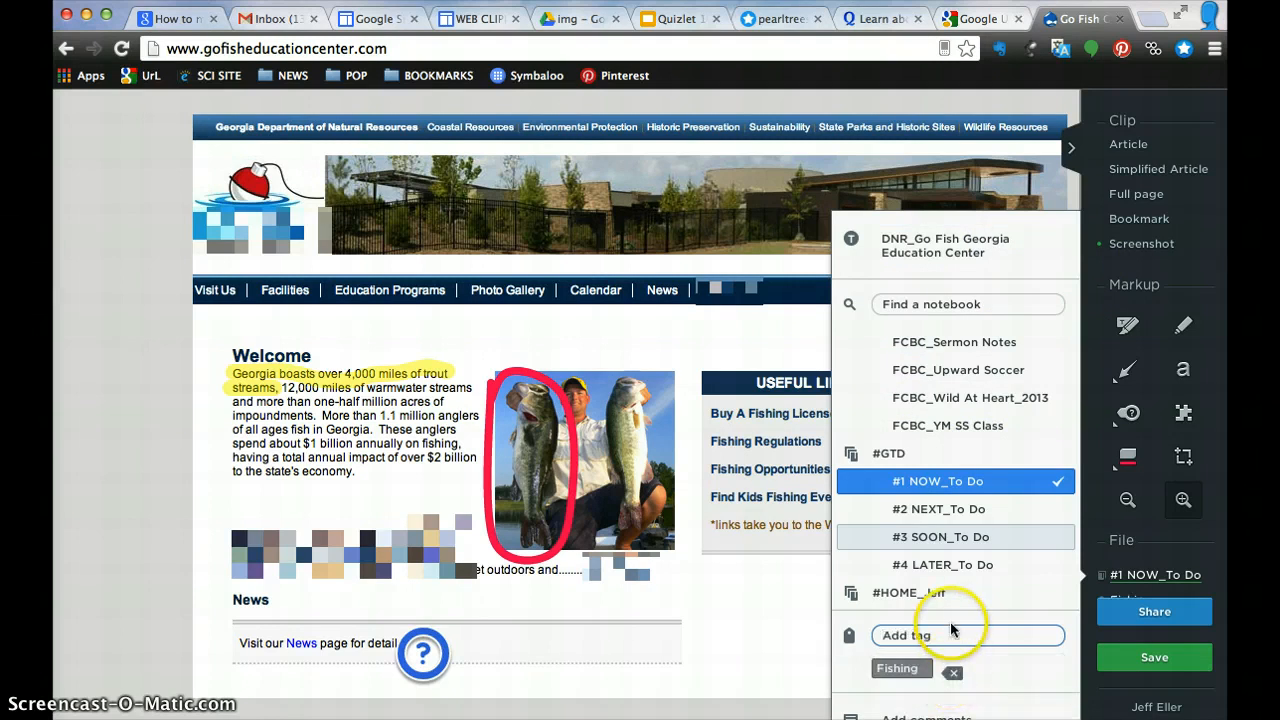
# Step: Choose the #1 NOW_To Do notebook for the clip and save it
pyautogui.scroll(-1, 908, 605)
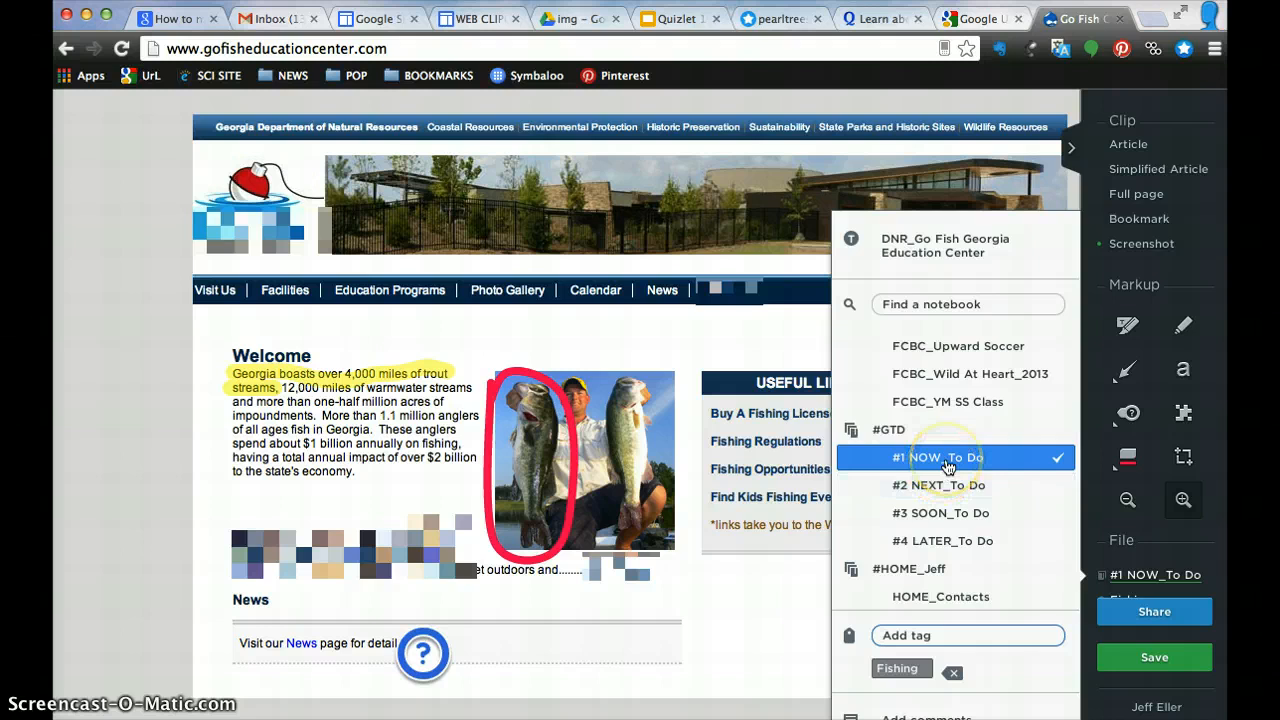
pyautogui.click(948, 466)
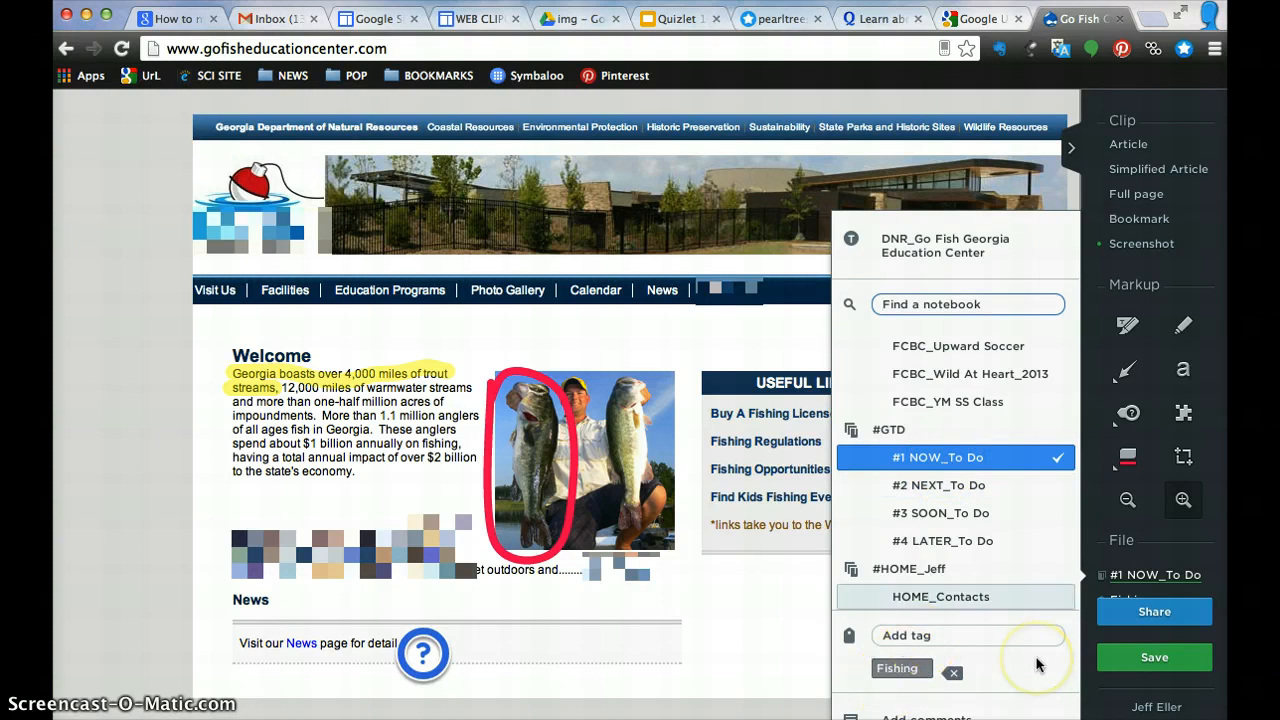
pyautogui.click(1154, 657)
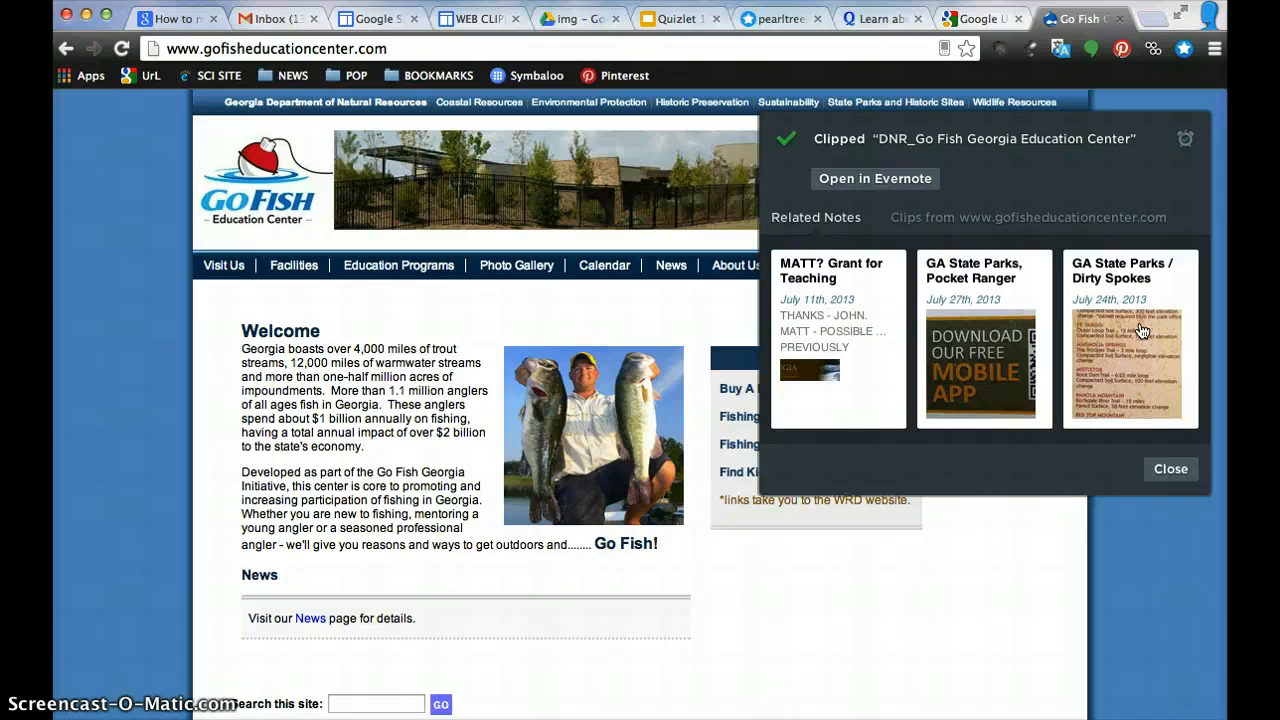
# Step: Add a reminder to the clipped note for October 9, 2013 at 8:00 PM
pyautogui.click(1186, 140)
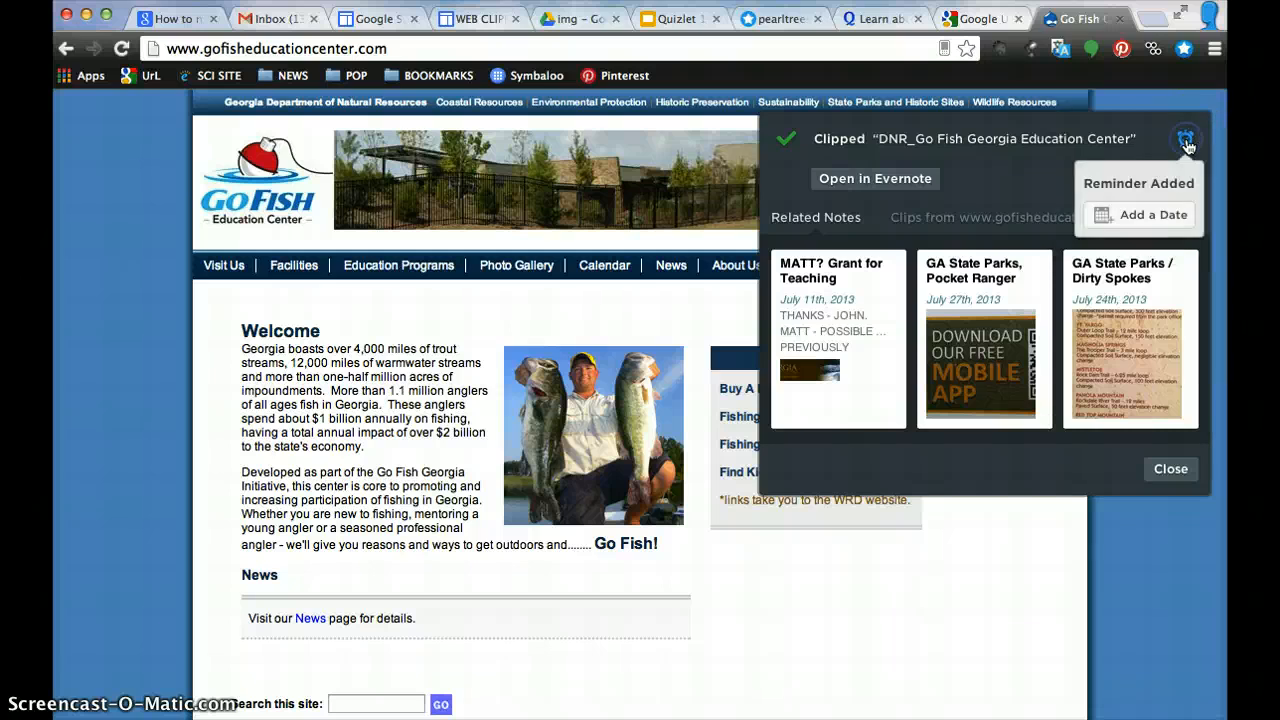
pyautogui.click(1146, 222)
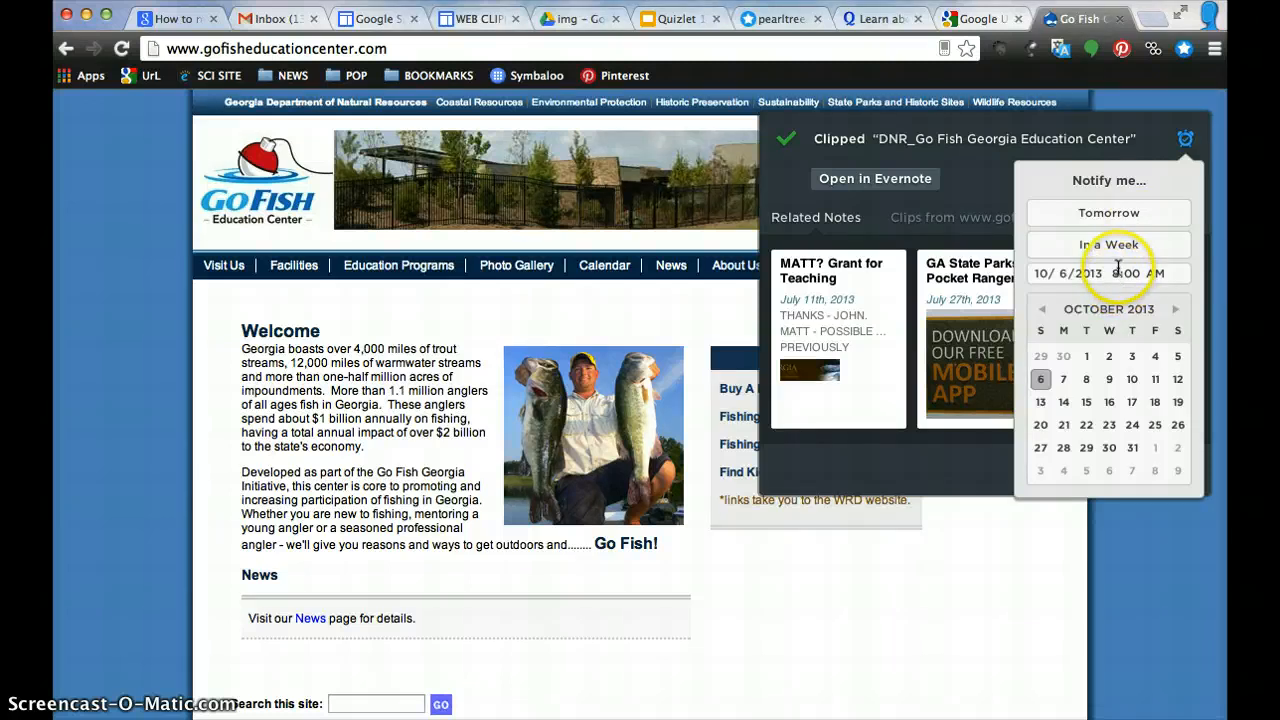
pyautogui.click(1064, 381)
pyautogui.click(1087, 383)
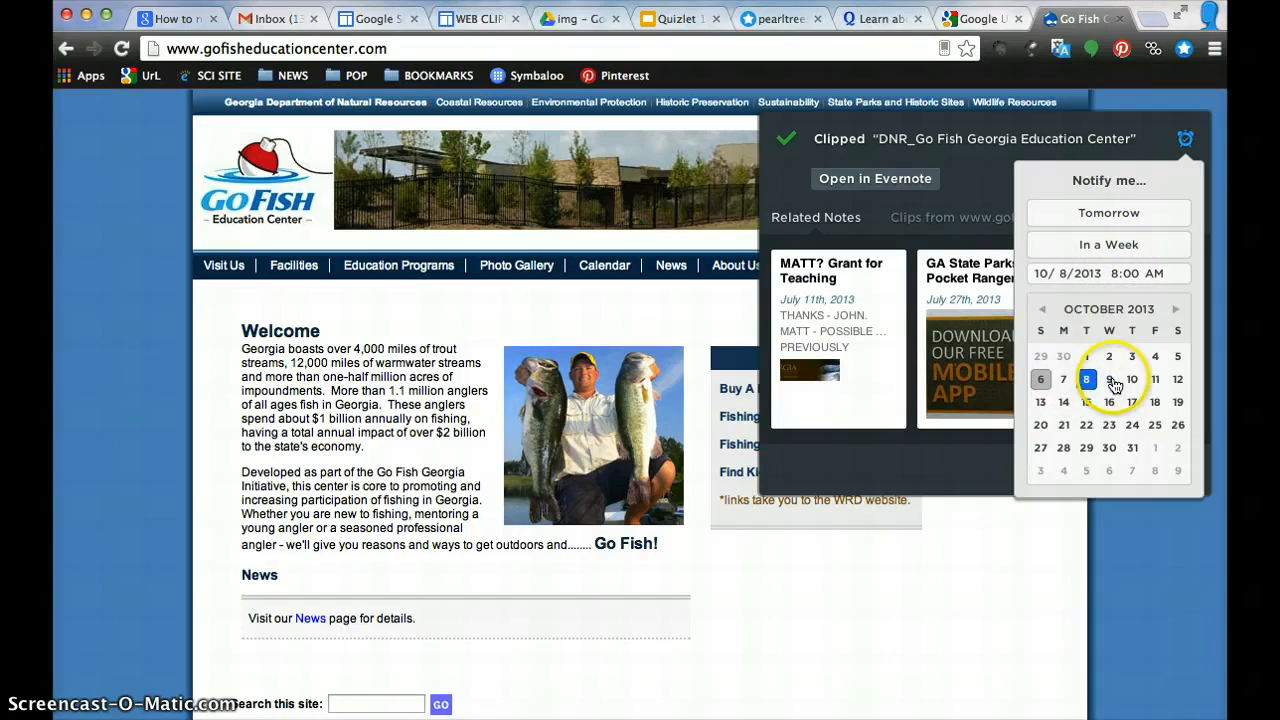
pyautogui.click(1108, 380)
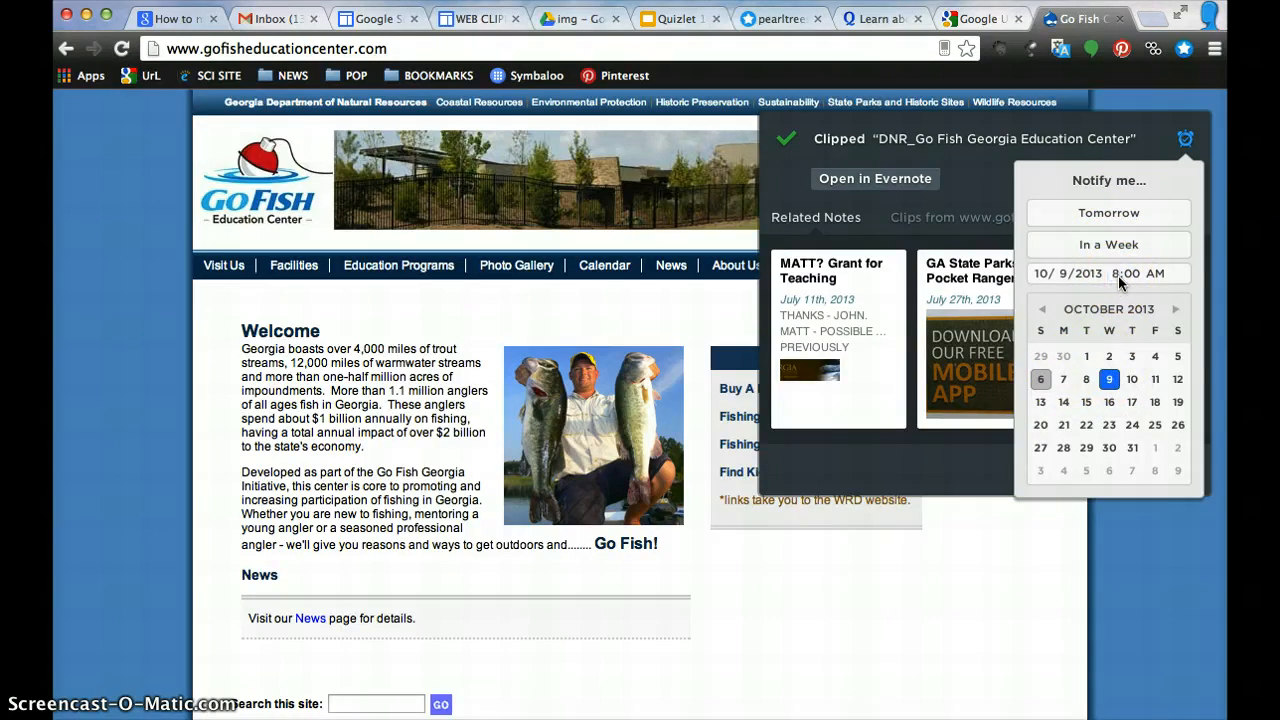
pyautogui.click(1156, 274)
pyautogui.write('PM')
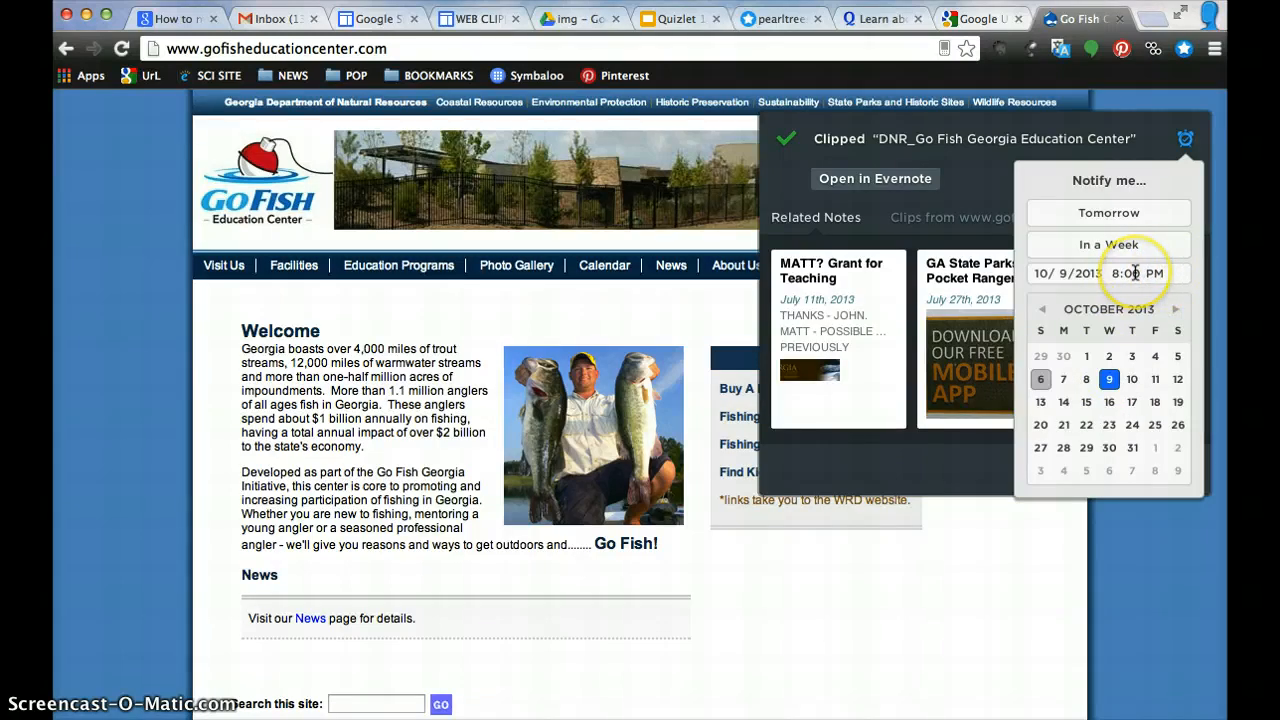